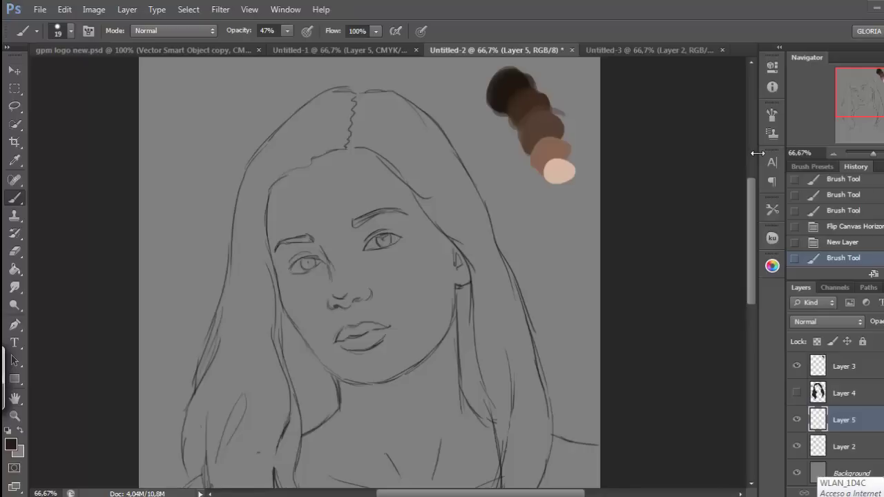
- Check the Brush tool's tip presets and its Shape Dynamics settings
left_click(59, 38)
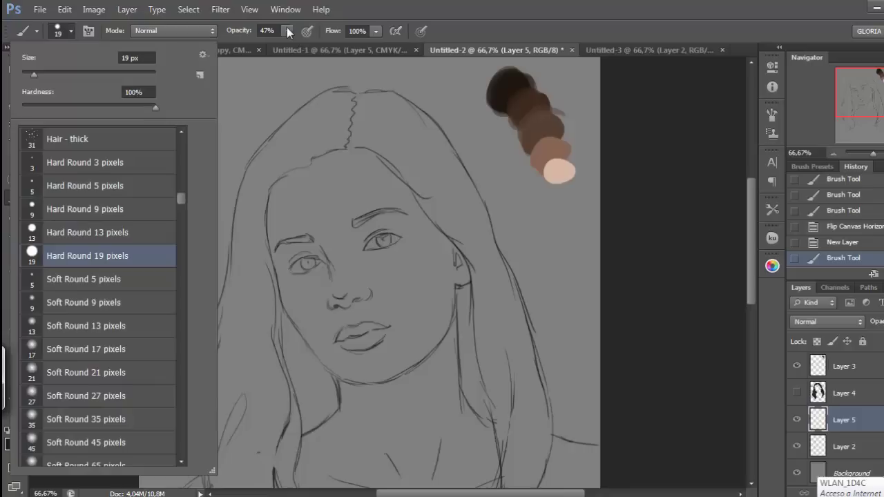
left_click(772, 114)
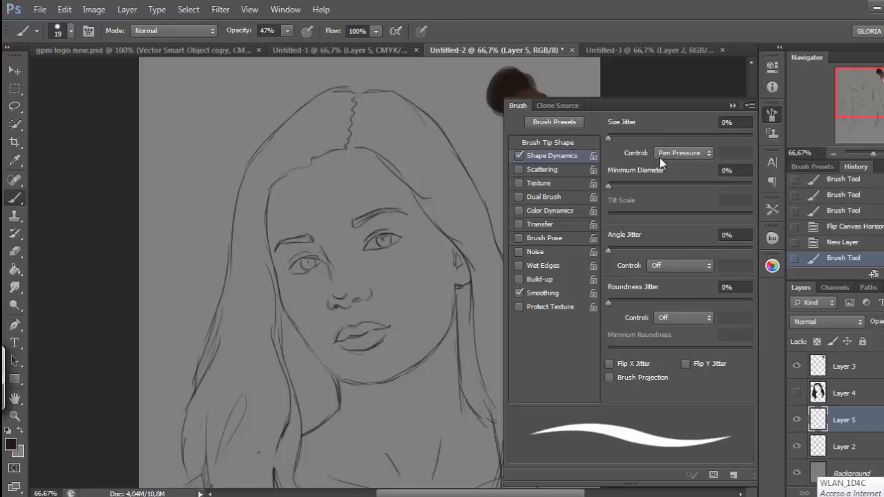
left_click(734, 105)
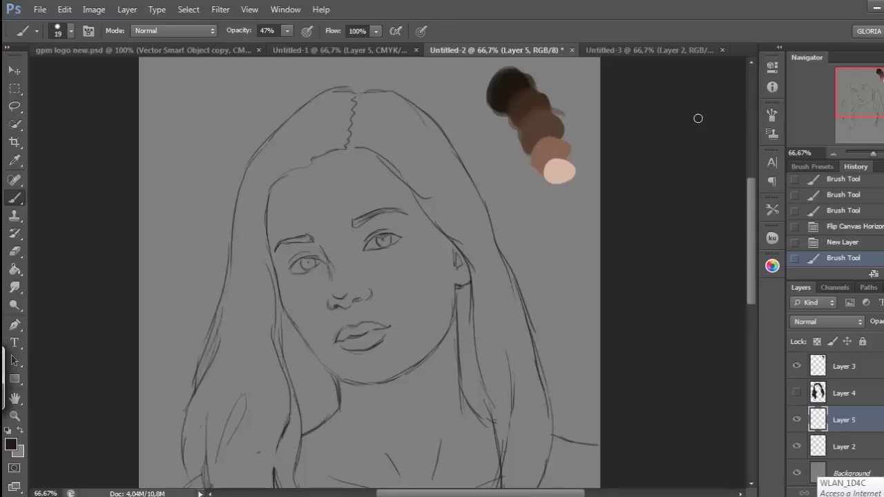
- Set up the Smudge tool with the Soft Round 21 pixels tip at 87% strength and check its Shape Dynamics
left_click(15, 288)
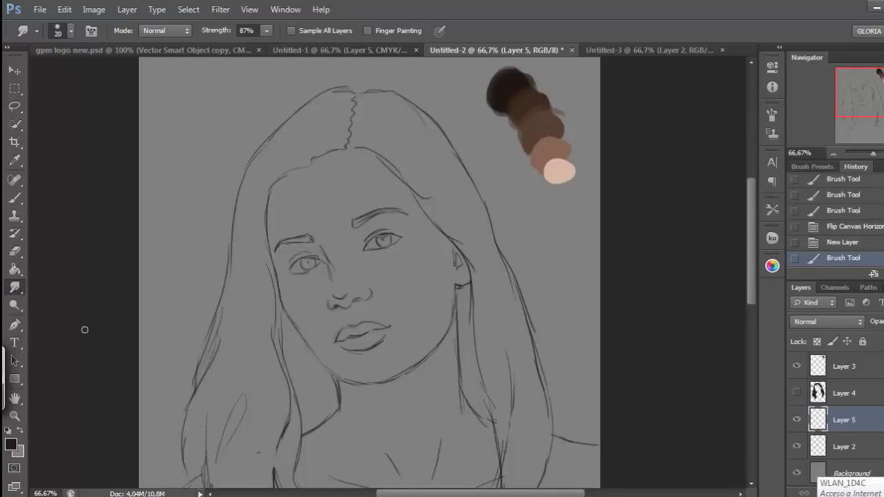
left_click(69, 32)
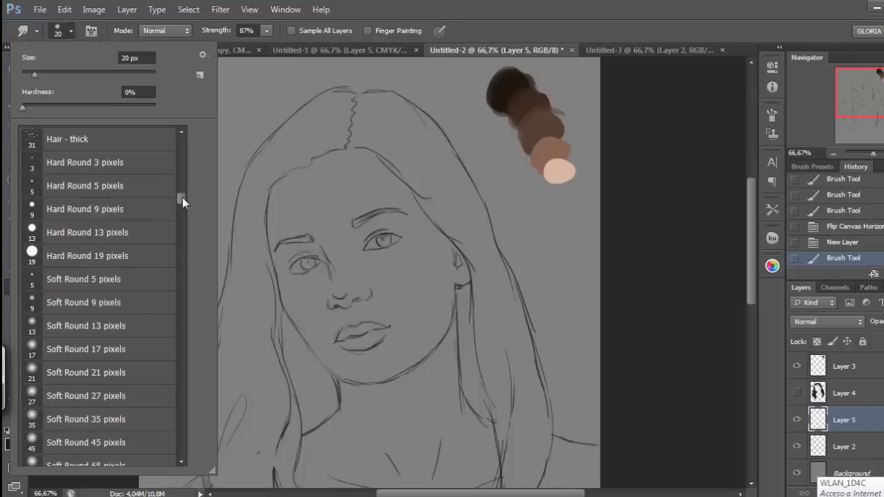
left_click_drag(182, 200, 182, 199)
left_click(87, 373)
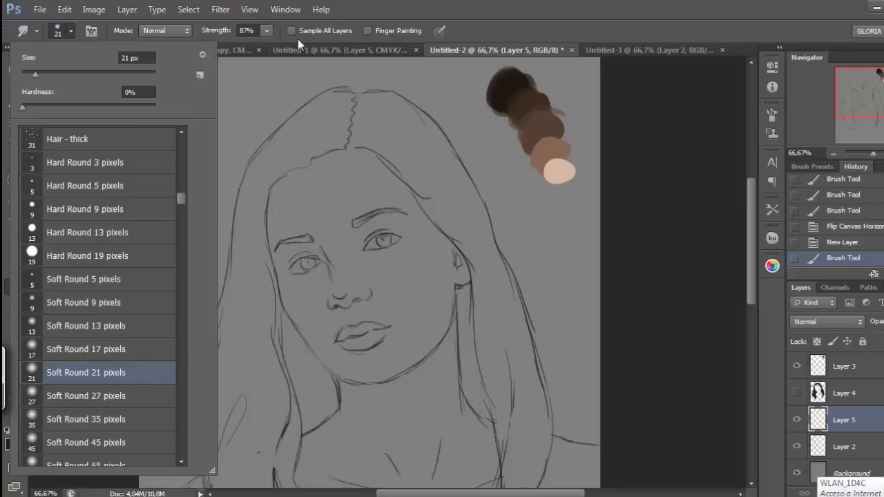
left_click(265, 32)
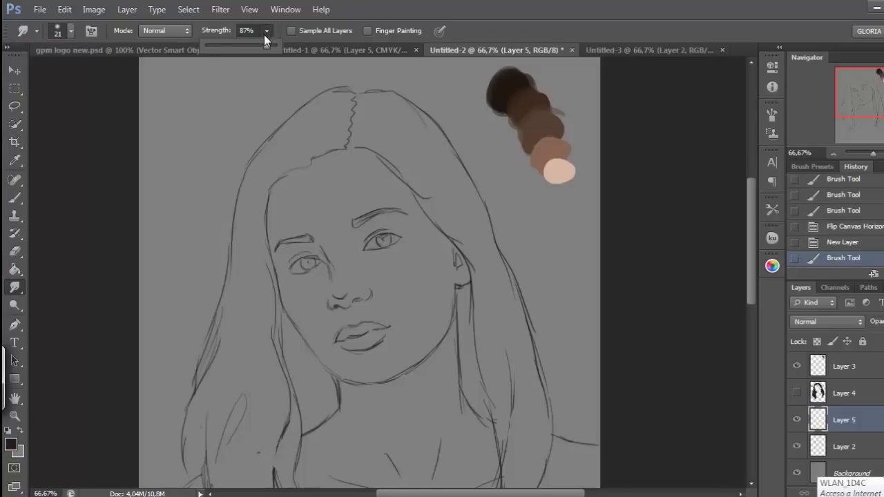
left_click(265, 32)
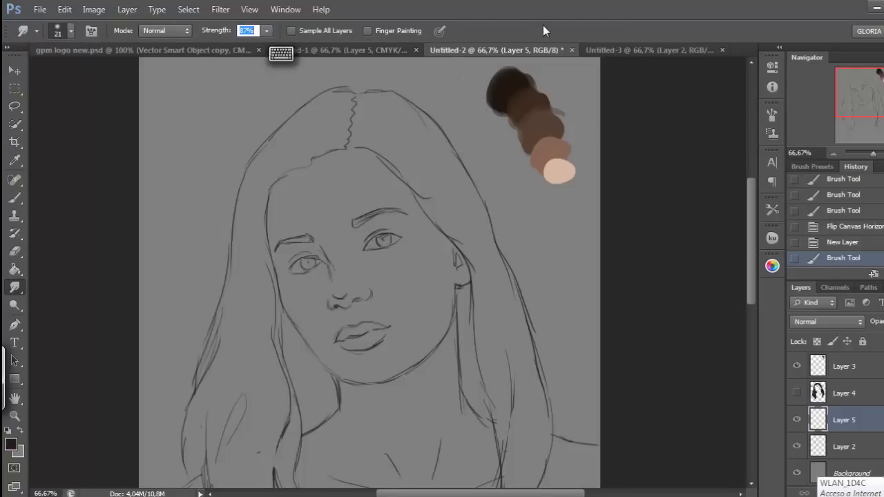
key("Return")
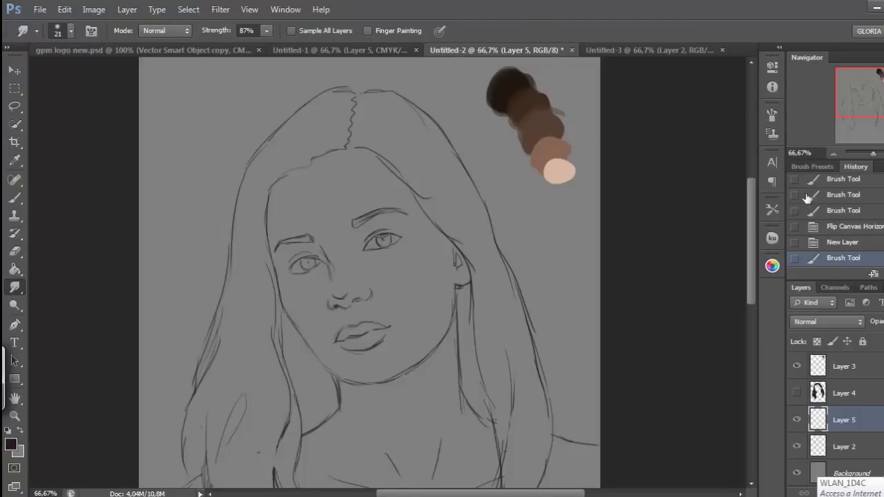
left_click(772, 115)
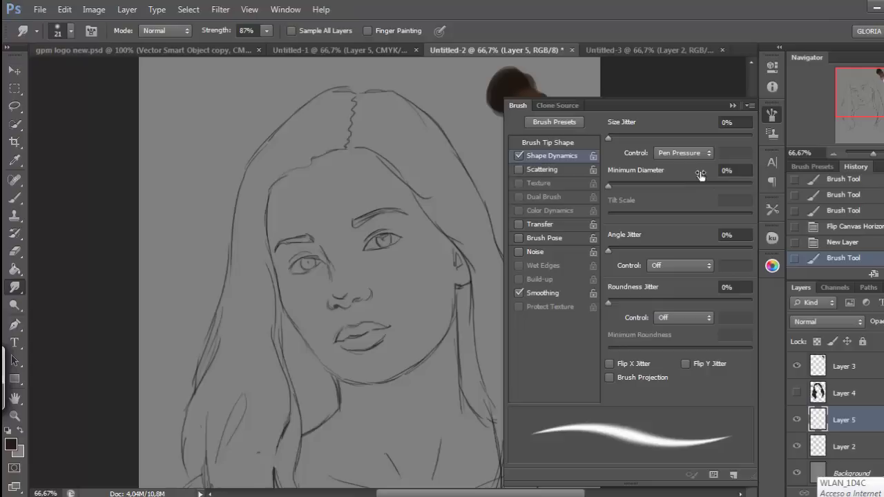
left_click(733, 106)
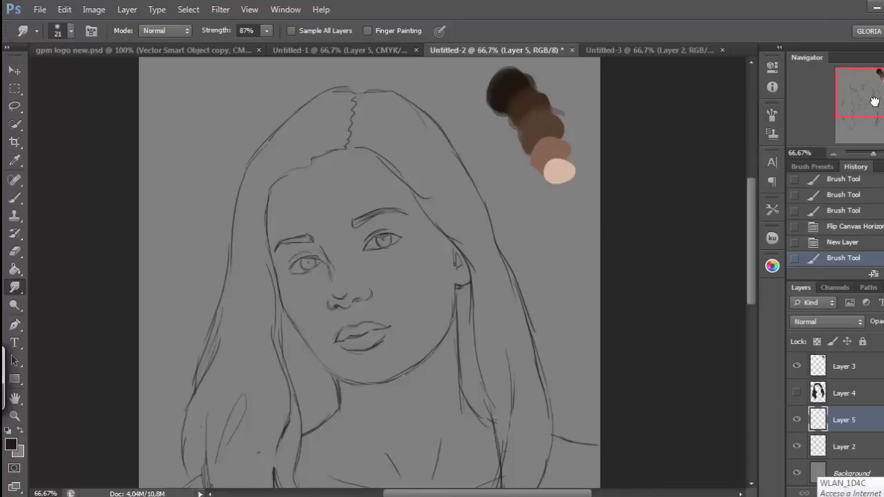
- Create a new layer above Layer 5 and lasso the hair section right of the parting, down to the shoulder
left_click_drag(863, 89, 861, 94)
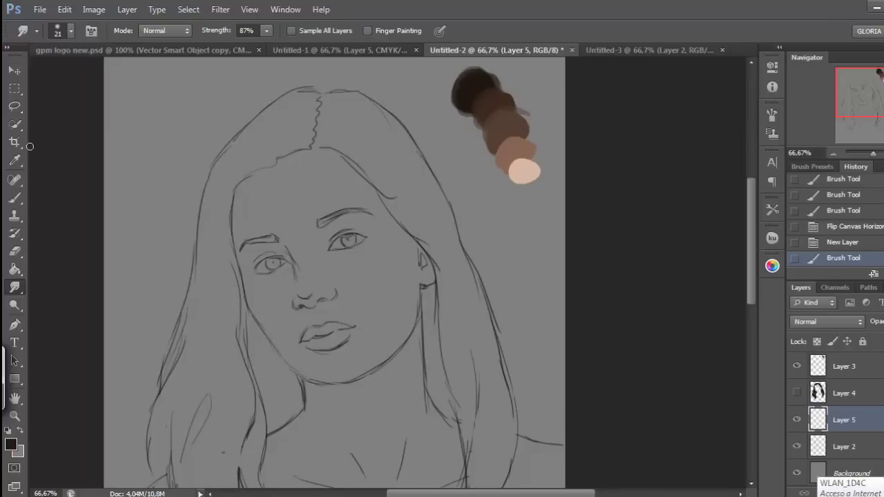
left_click(16, 107)
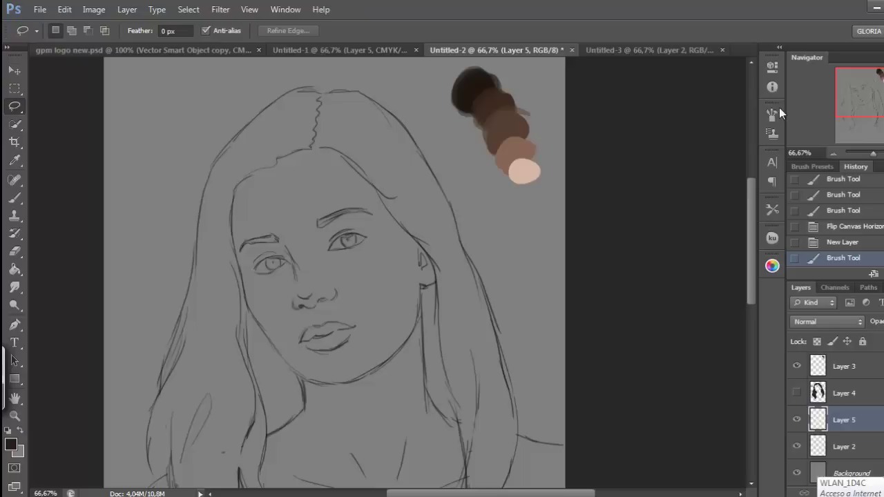
left_click_drag(868, 99, 873, 99)
left_click_drag(845, 140, 848, 109)
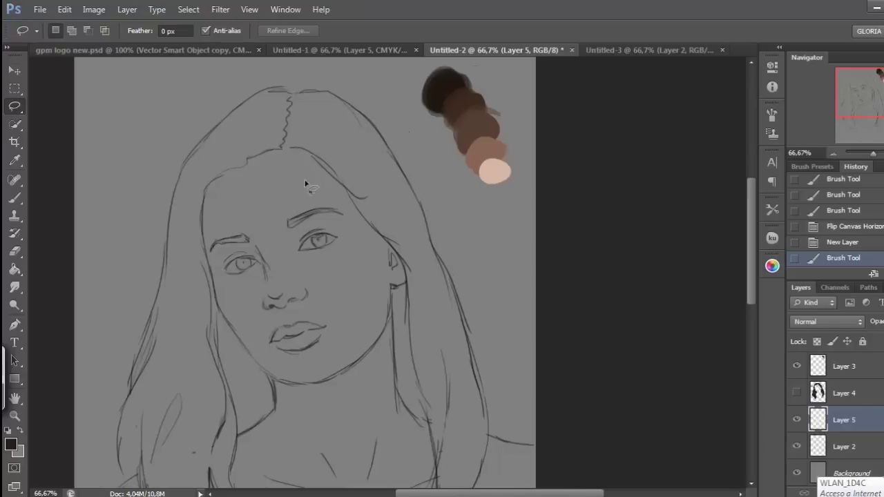
key("ctrl+shift+alt+n")
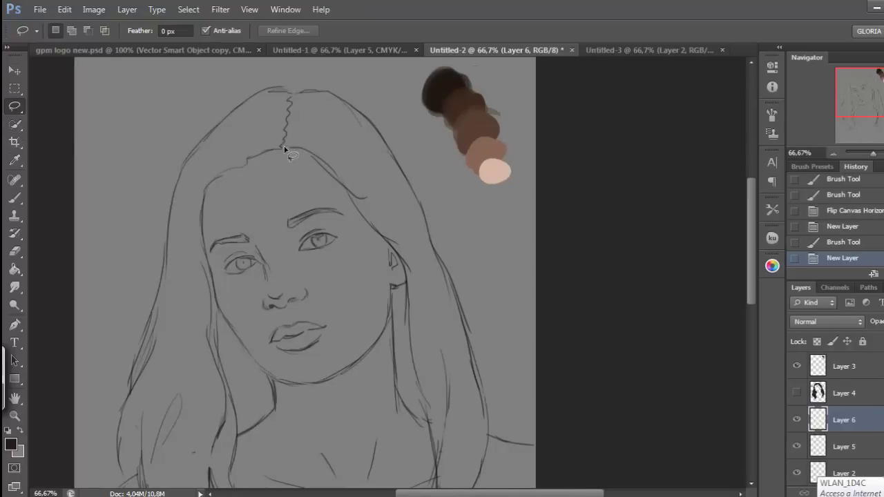
mouse_move(378, 236)
left_mouse_down()
mouse_move(403, 269)
mouse_move(405, 284)
mouse_move(388, 297)
mouse_move(410, 408)
mouse_move(491, 434)
mouse_move(463, 312)
mouse_move(396, 159)
mouse_move(338, 94)
mouse_move(310, 88)
mouse_move(291, 102)
mouse_move(282, 148)
left_mouse_up()
- Fill the selected hair section with the darkest swatch colour and clear the selection
left_click(15, 161)
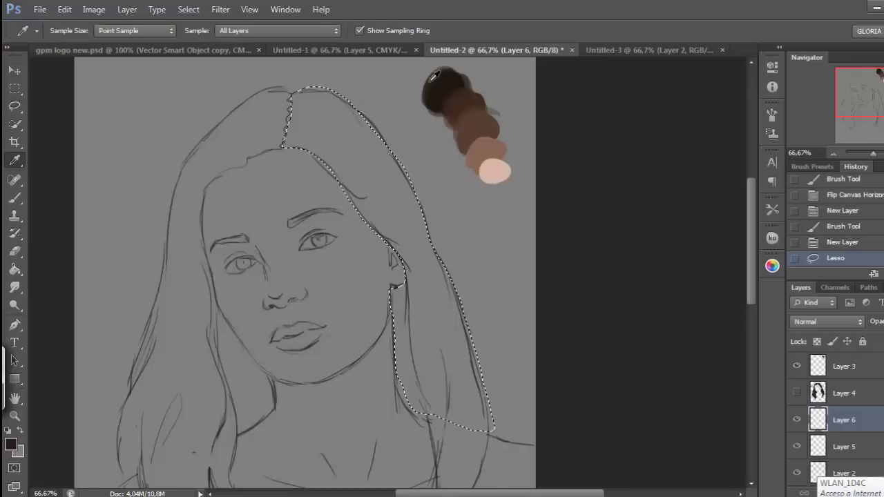
left_click(444, 103)
left_click(15, 270)
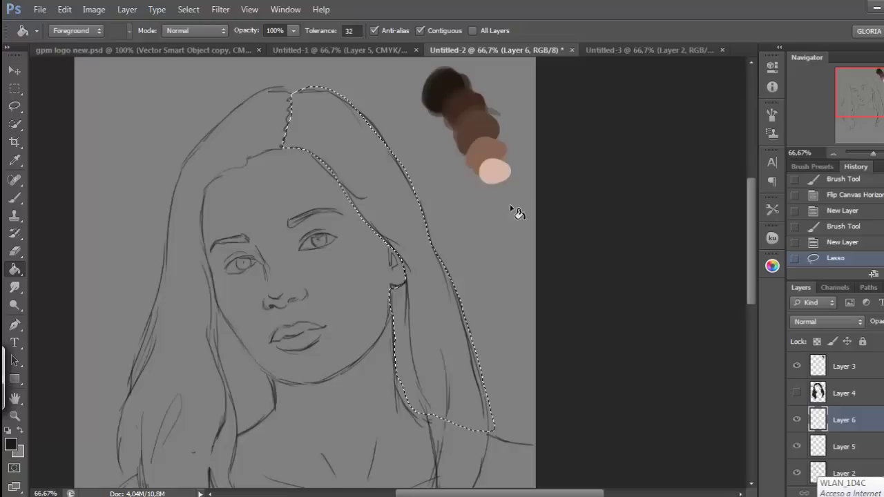
left_click(345, 168)
left_click(15, 107)
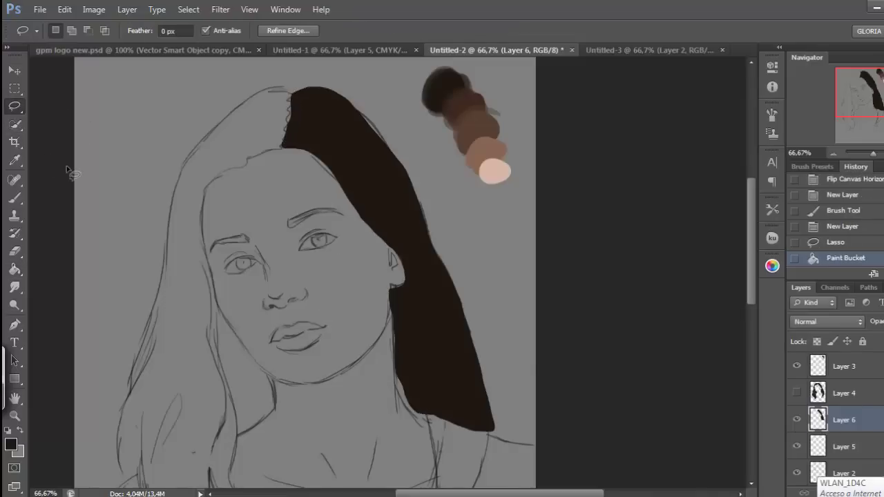
left_click(69, 169)
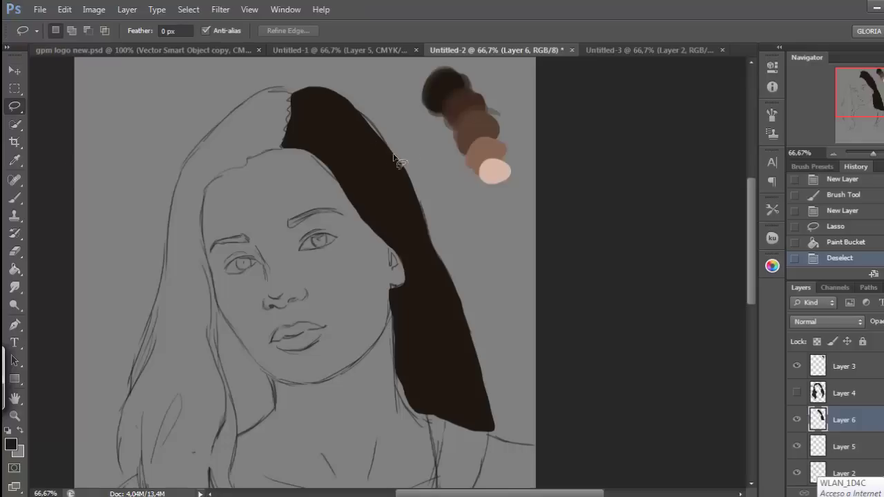
- Draw a small arrow pointing at the unfilled hair left of the parting, using a 26 px brush at 100% opacity
left_click(15, 197)
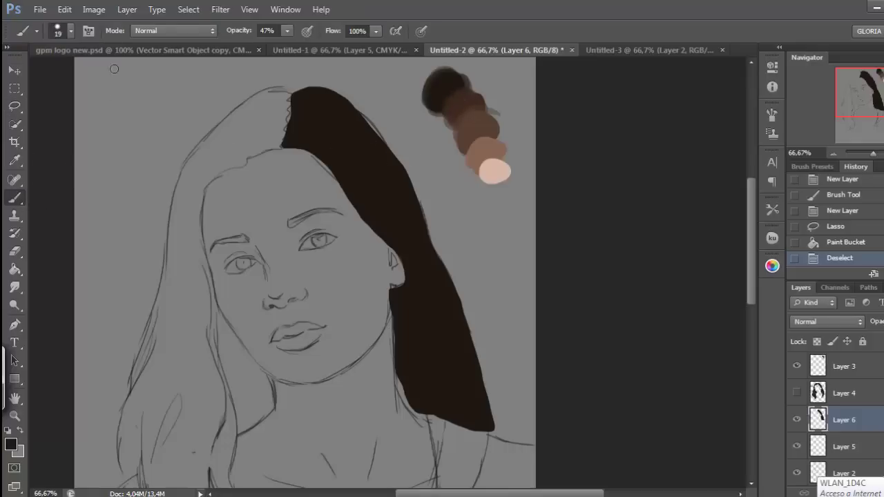
left_click(60, 31)
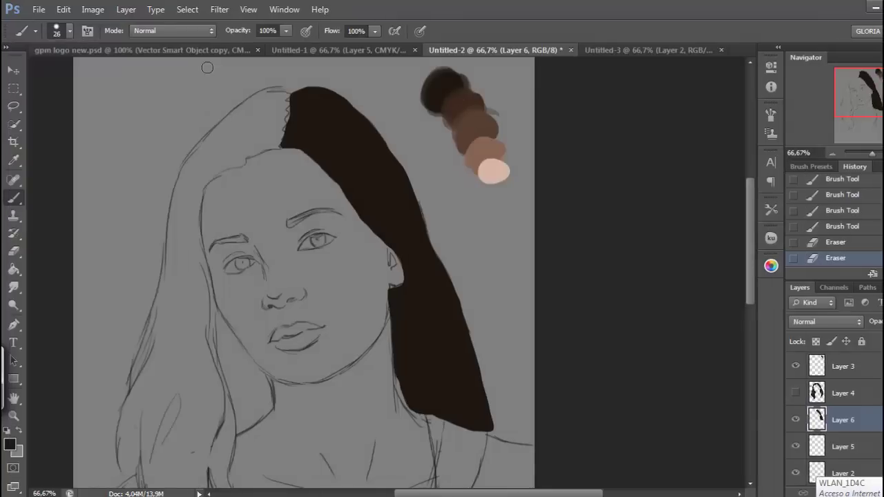
left_click_drag(207, 67, 215, 98)
left_click_drag(225, 85, 221, 96)
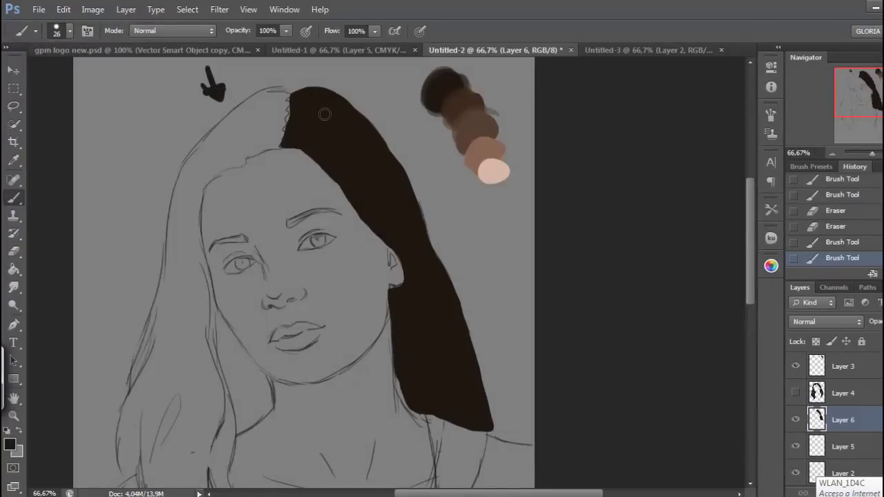
left_click_drag(363, 206, 433, 262)
mouse_move(446, 302)
left_mouse_down()
mouse_move(436, 355)
mouse_move(456, 361)
mouse_move(453, 311)
left_mouse_up()
left_click(380, 218)
key("ctrl+alt+z")
key("ctrl+alt+z")
key("ctrl+alt+z")
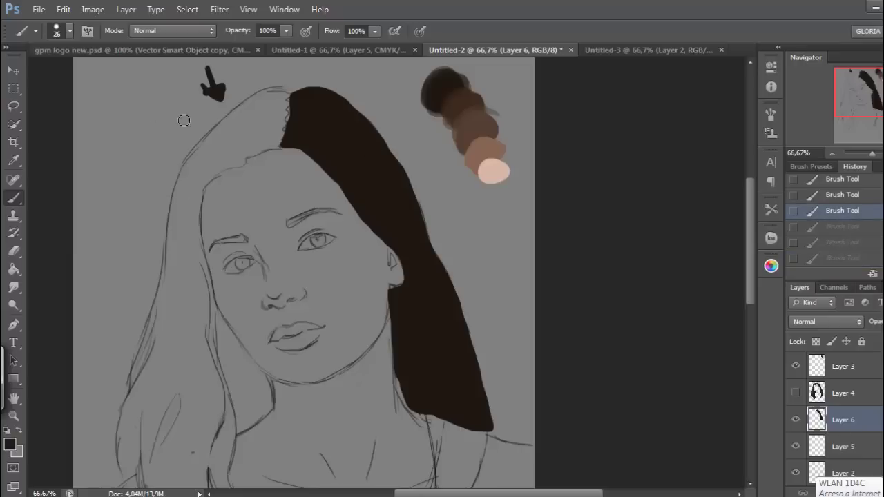
- Draw tapered slanted sample strokes on the empty canvas left of the hair and touch up the dark fill's lower inner edge
left_click_drag(126, 130, 103, 198)
mouse_move(135, 133)
left_mouse_down()
mouse_move(105, 209)
mouse_move(112, 215)
left_mouse_up()
left_click_drag(146, 156, 110, 238)
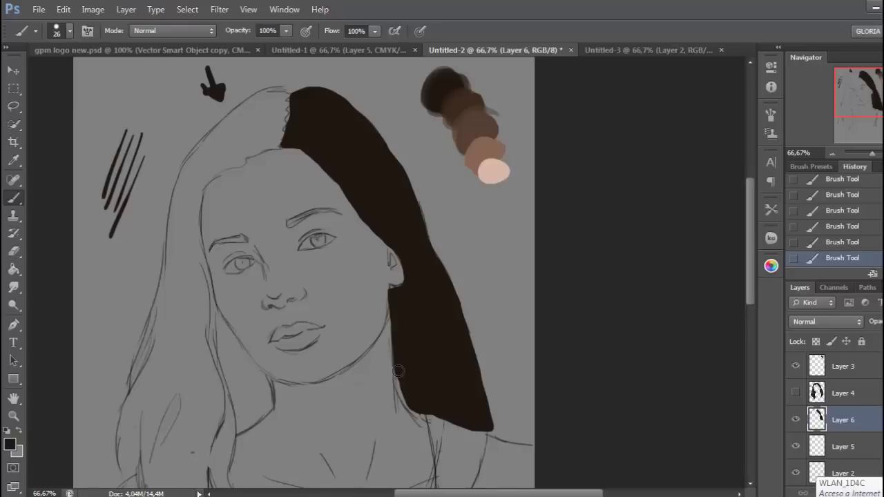
left_click_drag(398, 371, 403, 401)
- Paint lighter strands along the dark hair section in the second-darkest swatch colour with a 37 px brush at 38% opacity
left_click(13, 160)
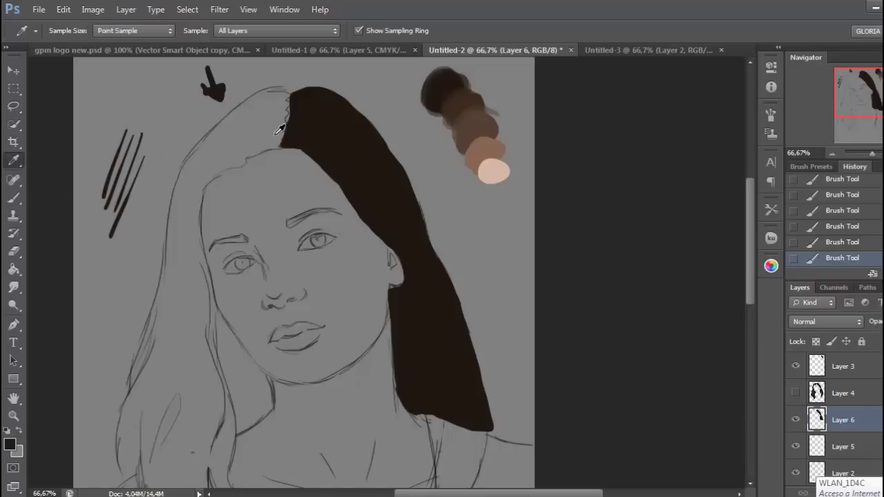
left_click(462, 102)
key("b")
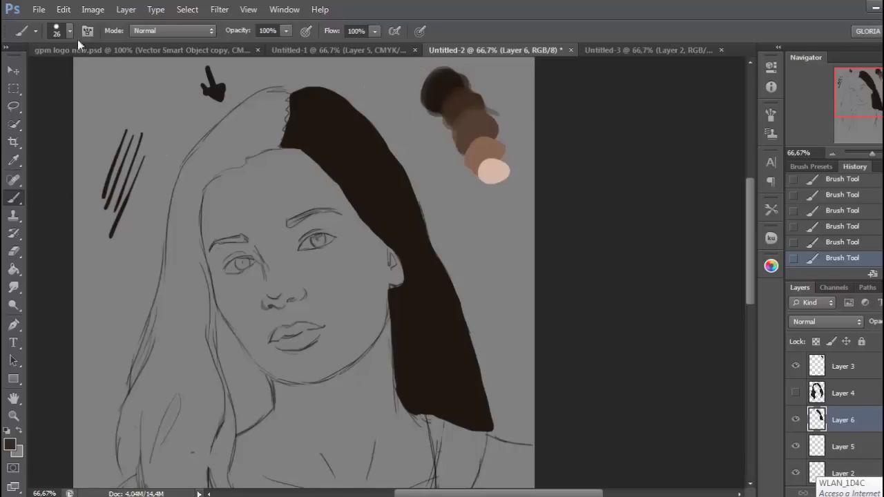
left_click(69, 30)
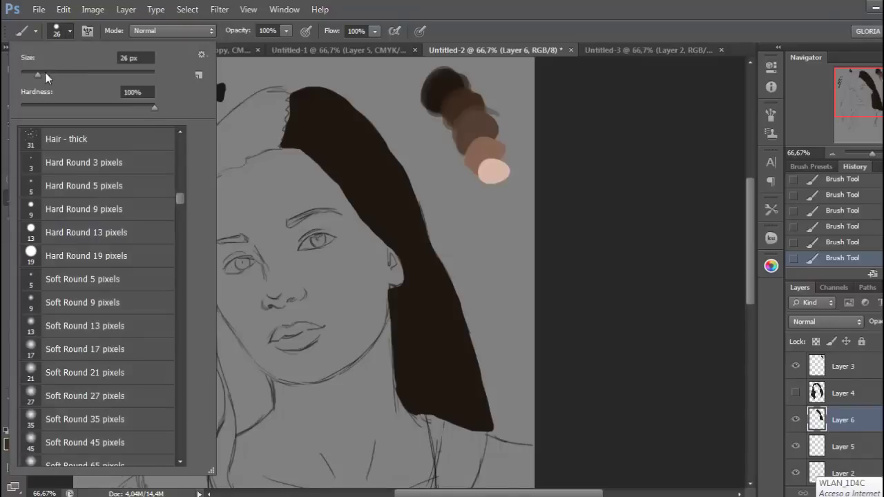
left_click(45, 74)
left_click_drag(286, 30, 244, 46)
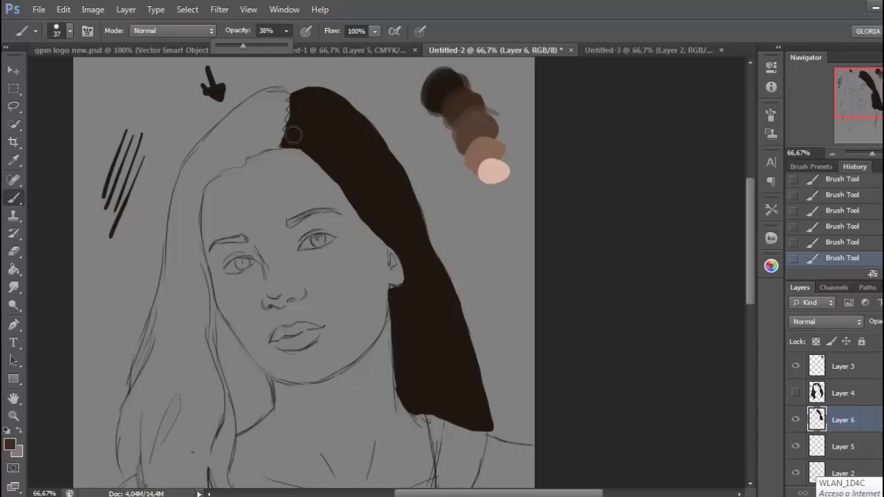
left_click_drag(292, 136, 358, 188)
mouse_move(300, 142)
left_mouse_down()
mouse_move(333, 162)
mouse_move(369, 214)
mouse_move(371, 203)
mouse_move(346, 143)
left_mouse_up()
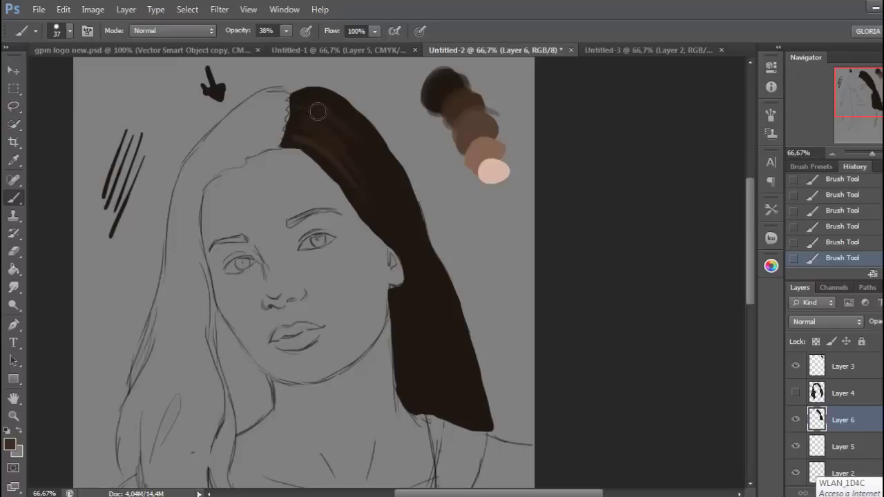
mouse_move(318, 110)
left_mouse_down()
mouse_move(389, 197)
mouse_move(368, 199)
mouse_move(343, 159)
mouse_move(405, 223)
mouse_move(353, 178)
mouse_move(419, 253)
mouse_move(347, 181)
mouse_move(435, 280)
mouse_move(399, 237)
mouse_move(421, 284)
mouse_move(431, 248)
mouse_move(421, 261)
mouse_move(403, 246)
mouse_move(437, 329)
mouse_move(421, 262)
mouse_move(437, 387)
mouse_move(442, 338)
mouse_move(439, 424)
mouse_move(397, 245)
mouse_move(411, 266)
mouse_move(435, 380)
mouse_move(412, 260)
mouse_move(434, 386)
mouse_move(409, 271)
mouse_move(453, 408)
mouse_move(443, 294)
mouse_move(476, 431)
mouse_move(449, 305)
mouse_move(396, 188)
left_mouse_up()
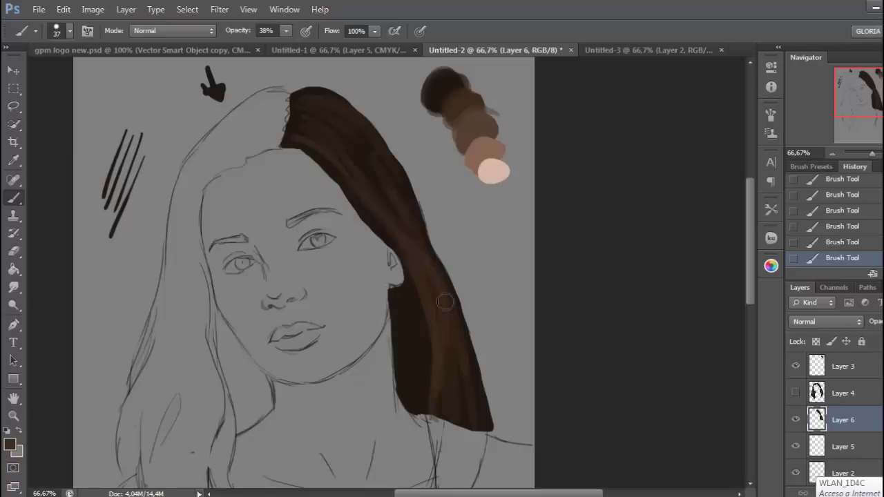
mouse_move(428, 312)
left_mouse_down()
mouse_move(373, 185)
mouse_move(445, 417)
mouse_move(359, 165)
mouse_move(405, 230)
mouse_move(414, 374)
mouse_move(330, 118)
mouse_move(427, 318)
left_mouse_up()
- Blend the painted strands along the hair section with the Smudge tool at 38 px and 87% strength
left_click(13, 287)
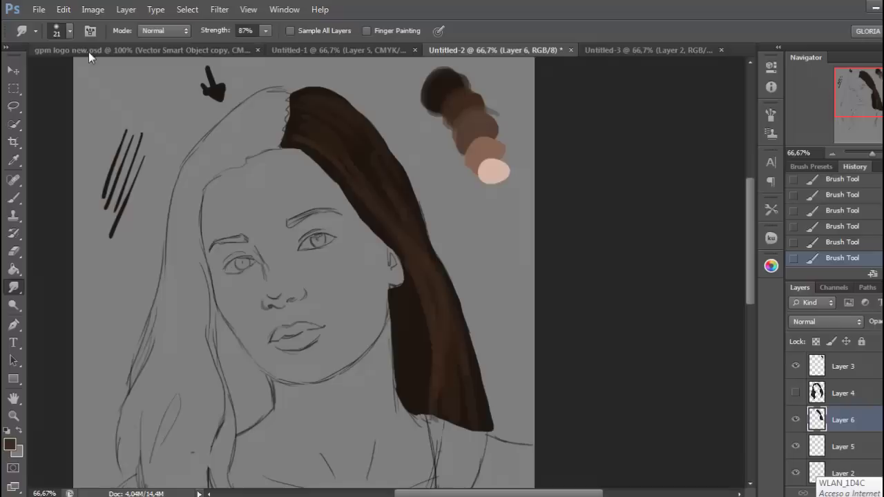
left_click(69, 30)
left_click(45, 72)
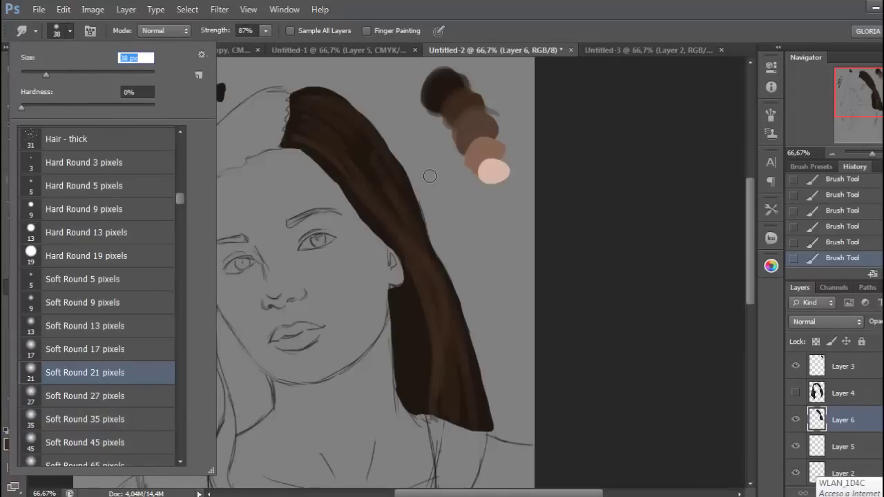
left_click(369, 160)
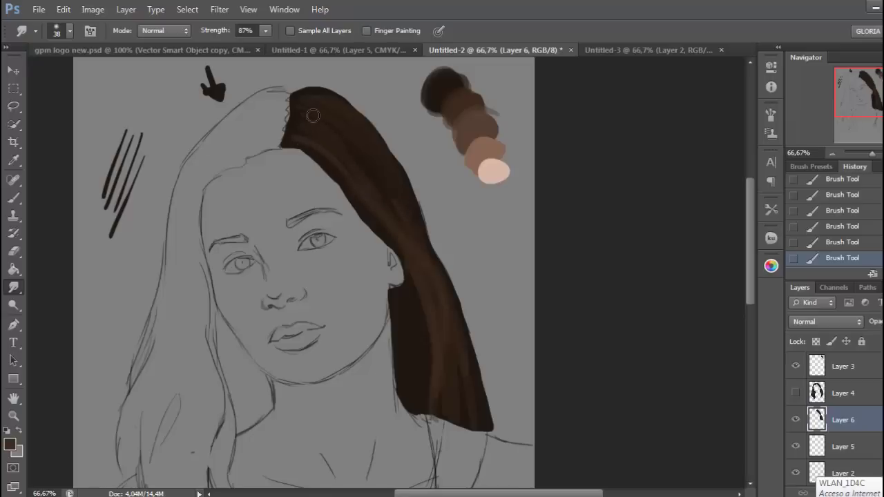
mouse_move(315, 117)
left_mouse_down()
mouse_move(311, 104)
mouse_move(307, 119)
mouse_move(296, 106)
mouse_move(311, 97)
left_mouse_up()
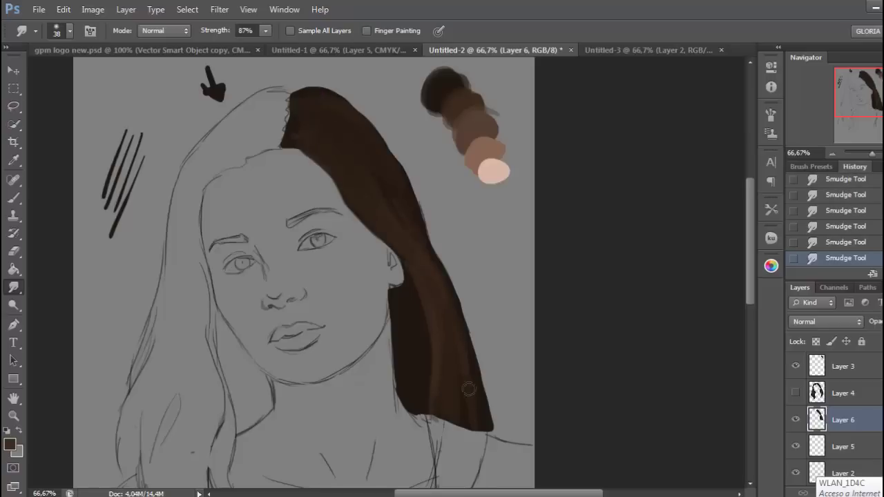
mouse_move(426, 214)
left_mouse_down()
mouse_move(389, 192)
mouse_move(418, 247)
mouse_move(433, 255)
mouse_move(410, 135)
mouse_move(385, 161)
mouse_move(388, 173)
left_mouse_up()
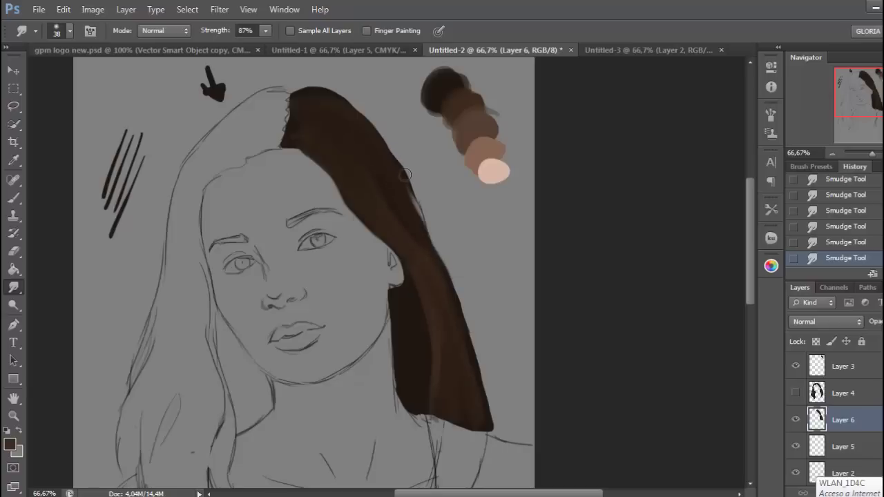
- Smudge the outer edge of the hair section above the ear
mouse_move(405, 174)
left_mouse_down()
mouse_move(423, 240)
mouse_move(421, 226)
left_mouse_up()
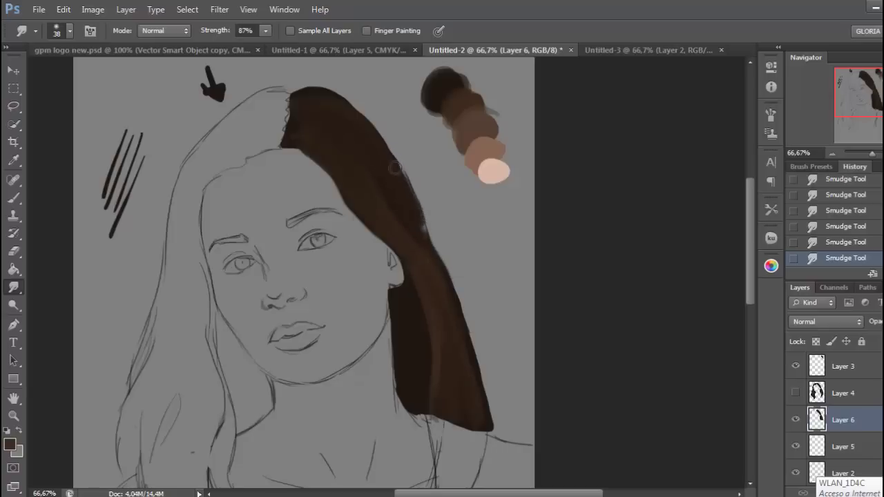
mouse_move(396, 167)
left_mouse_down()
mouse_move(426, 246)
mouse_move(399, 156)
left_mouse_up()
- Paint lighter strands at the hair roots beside the parting in the middle brown swatch colour with a 16 px brush at 38% opacity
key("ctrl+plus")
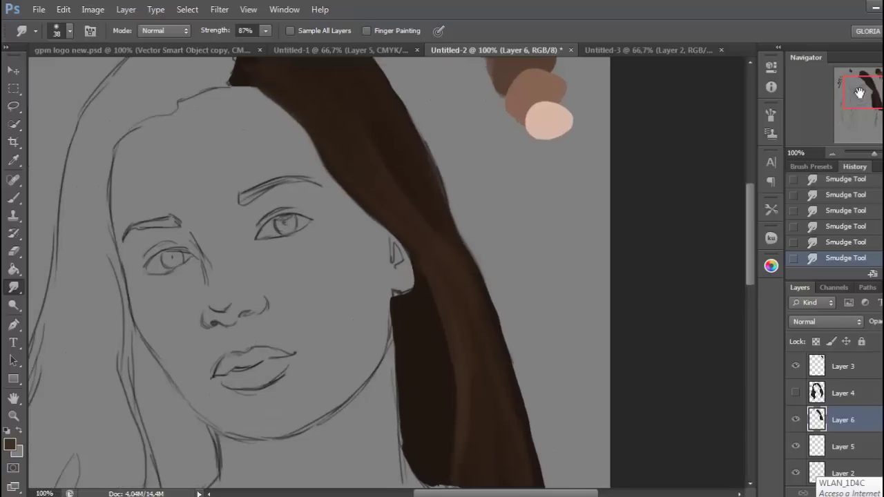
left_click_drag(860, 93, 851, 85)
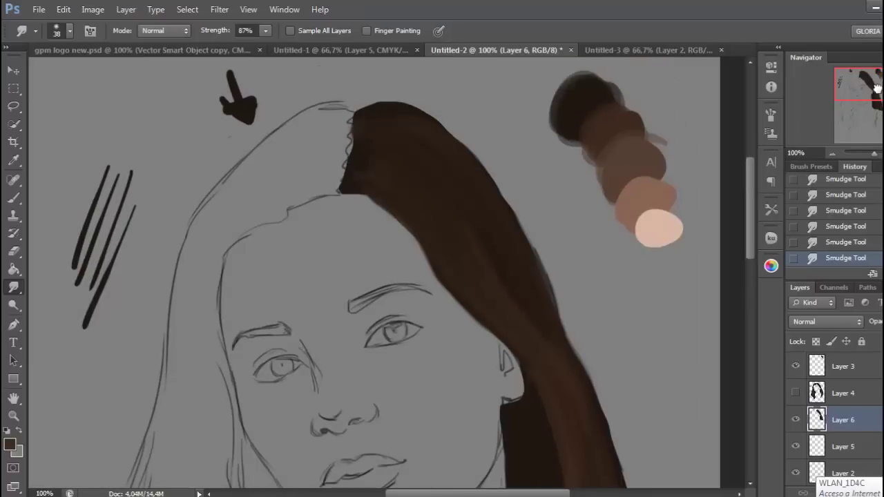
left_click(13, 201)
left_click(66, 30)
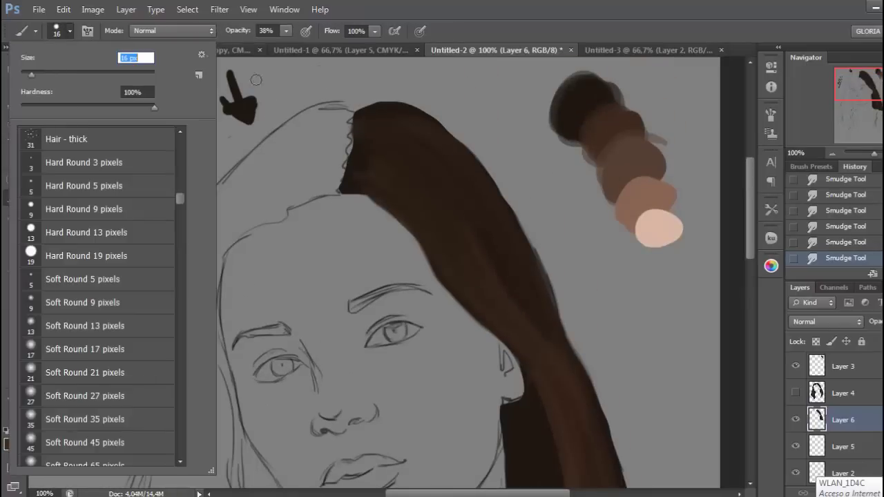
left_click_drag(877, 99, 848, 102)
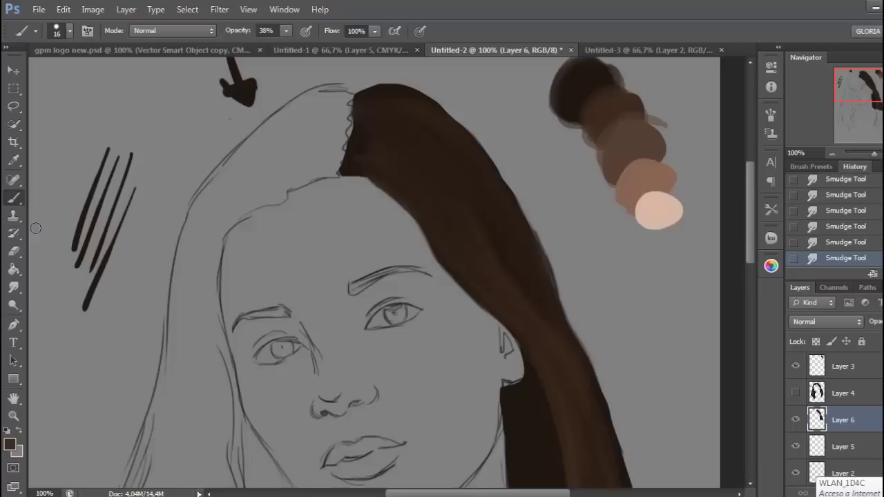
left_click(13, 160)
left_click(636, 145)
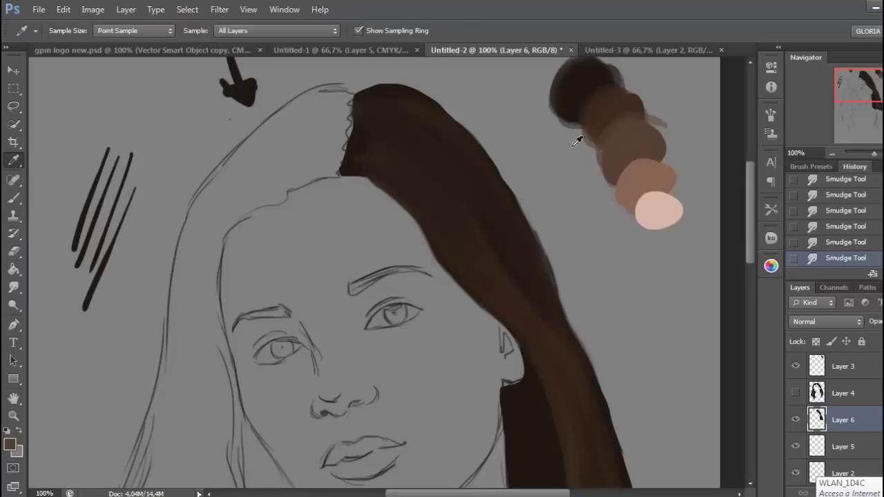
left_click(14, 198)
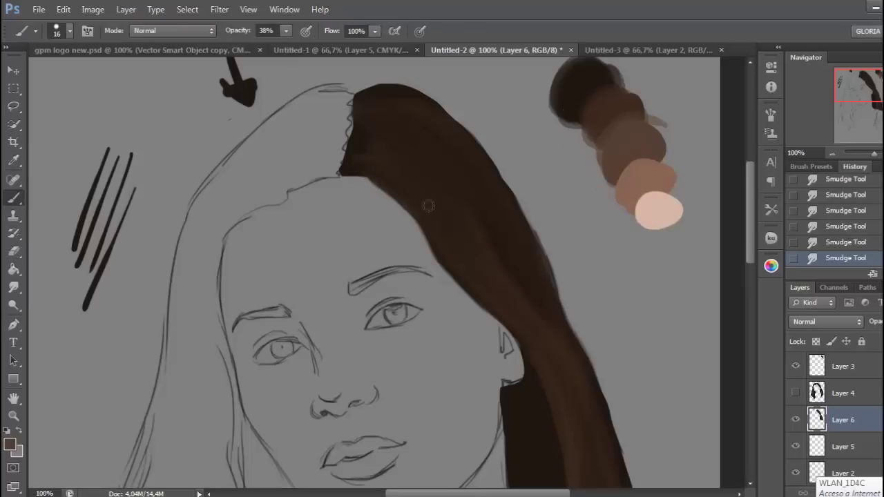
mouse_move(357, 172)
left_mouse_down()
mouse_move(434, 214)
mouse_move(371, 153)
mouse_move(440, 205)
left_mouse_up()
mouse_move(364, 151)
left_mouse_down()
mouse_move(410, 177)
mouse_move(420, 170)
left_mouse_up()
mouse_move(362, 133)
left_mouse_down()
mouse_move(431, 162)
mouse_move(418, 138)
mouse_move(370, 120)
mouse_move(411, 130)
mouse_move(371, 104)
left_mouse_up()
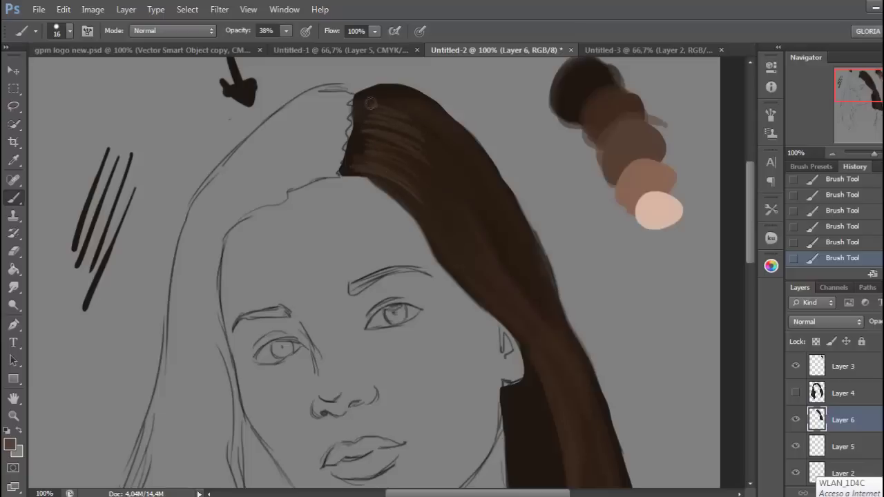
- Blend the root strands with the Smudge tool at 38 px, and refine them at 11 px and 87% strength
left_click(832, 153)
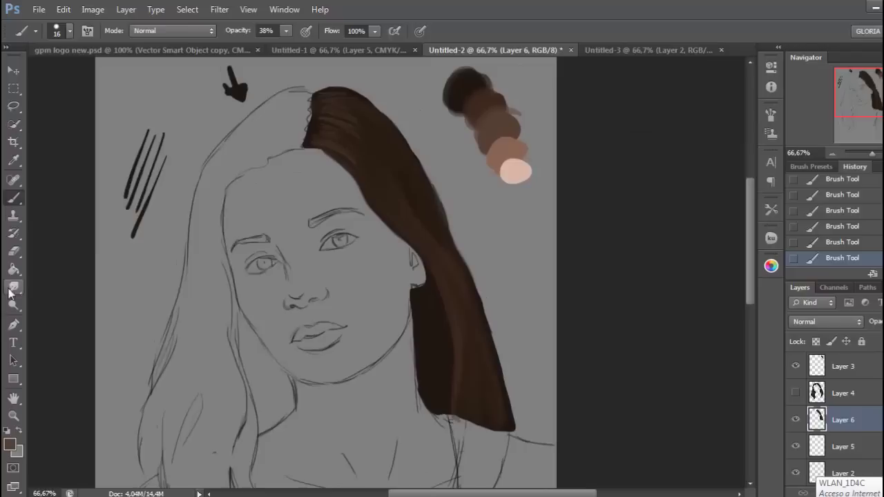
left_click(13, 287)
mouse_move(315, 135)
left_mouse_down()
mouse_move(325, 135)
mouse_move(314, 141)
mouse_move(321, 101)
mouse_move(319, 119)
mouse_move(342, 99)
mouse_move(336, 108)
left_mouse_up()
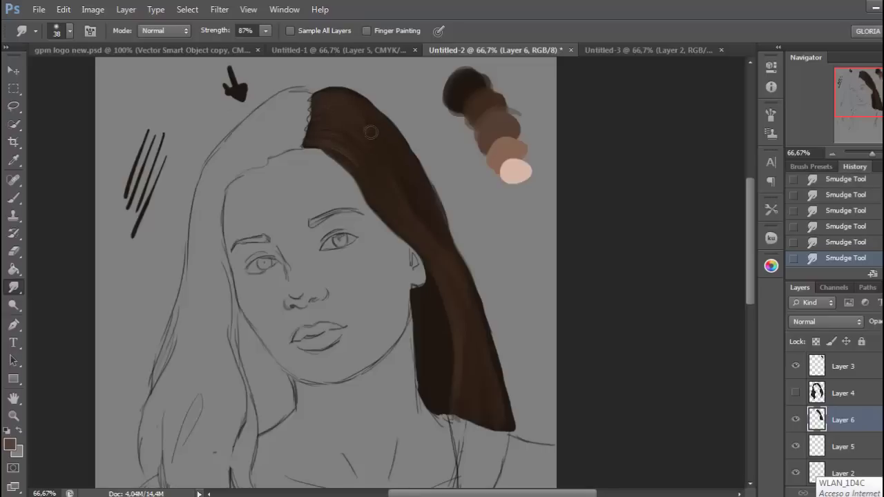
left_click(69, 30)
left_click_drag(39, 74, 31, 73)
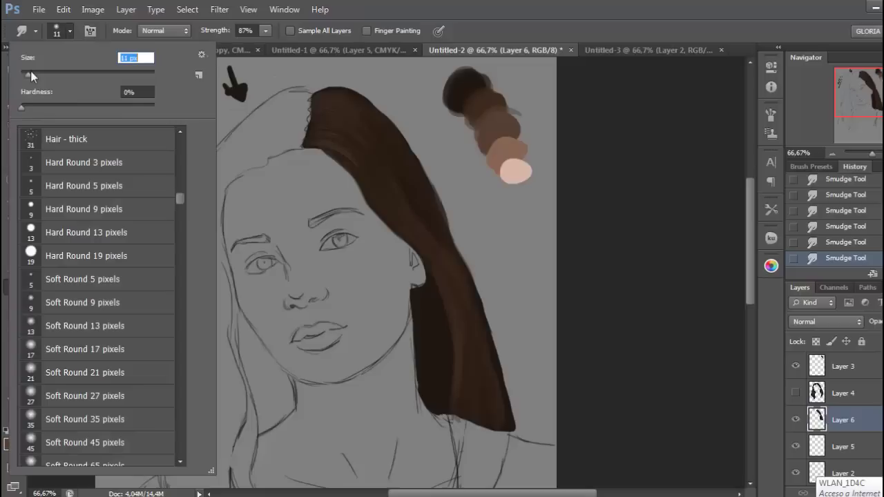
left_click(335, 151)
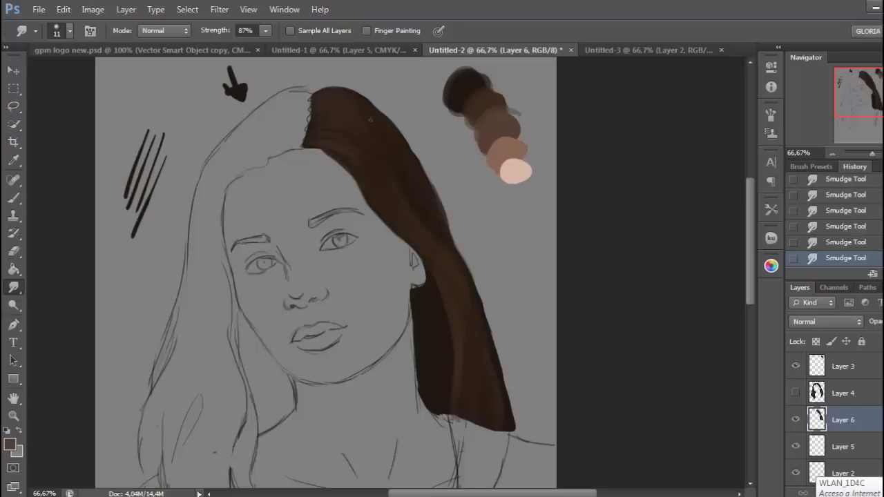
- Paint lighter strands where the hair passes the ear, using the middle brown swatch colour with the 16 px brush at 38% opacity
left_click(17, 160)
left_click(494, 117)
left_click(13, 199)
left_click_drag(417, 243, 449, 261)
left_click_drag(428, 251, 457, 271)
left_click_drag(436, 257, 458, 278)
left_click_drag(442, 266, 454, 293)
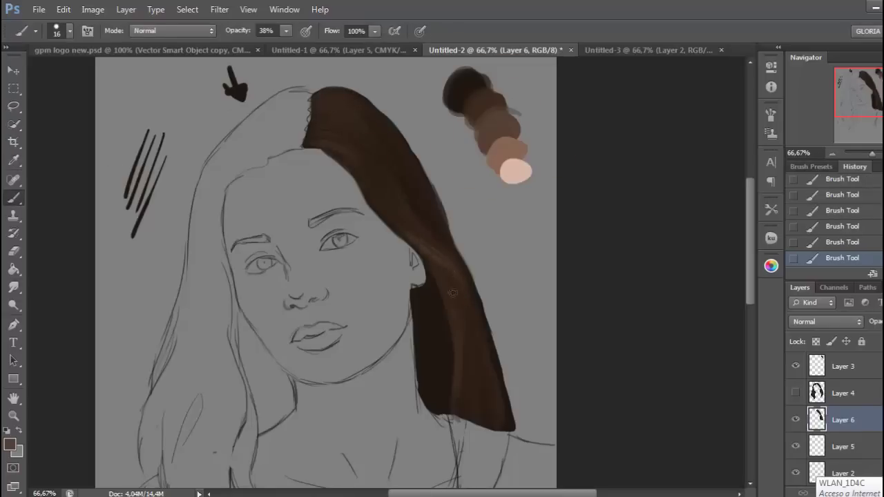
left_click_drag(419, 239, 472, 300)
- Blend the strands beside the ear with the Smudge tool at 11 px and 87% strength
left_click(13, 288)
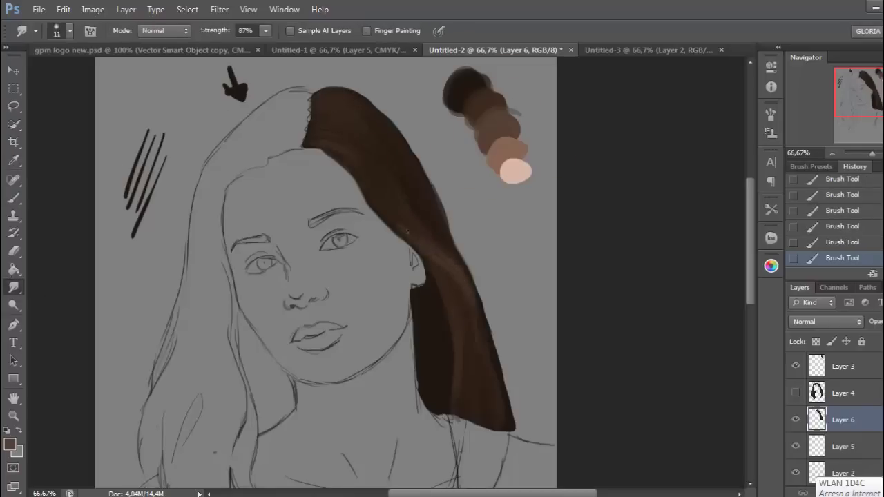
left_click_drag(445, 256, 456, 275)
left_click_drag(433, 252, 451, 265)
left_click_drag(437, 257, 456, 278)
left_click_drag(443, 262, 459, 283)
left_click_drag(446, 270, 461, 290)
left_click_drag(451, 276, 463, 295)
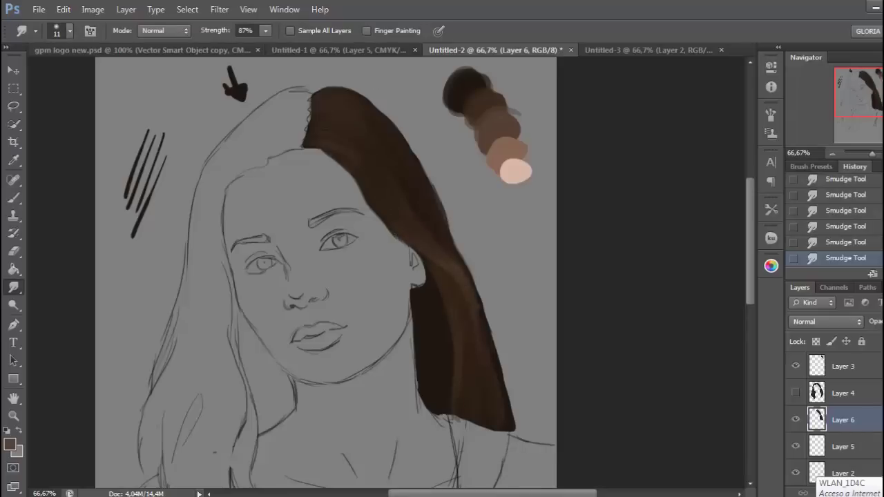
- Hide Layer 5 and Layer 2 and paint fine highlight strands at the roots in the fourth swatch's light brown, using an 8 px brush
left_click_drag(796, 447, 796, 473)
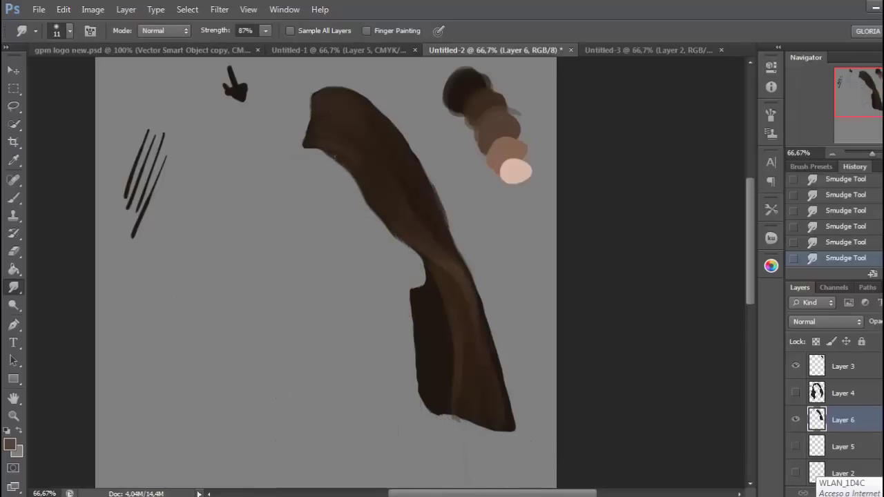
left_click(13, 160)
left_click(507, 150)
left_click(13, 199)
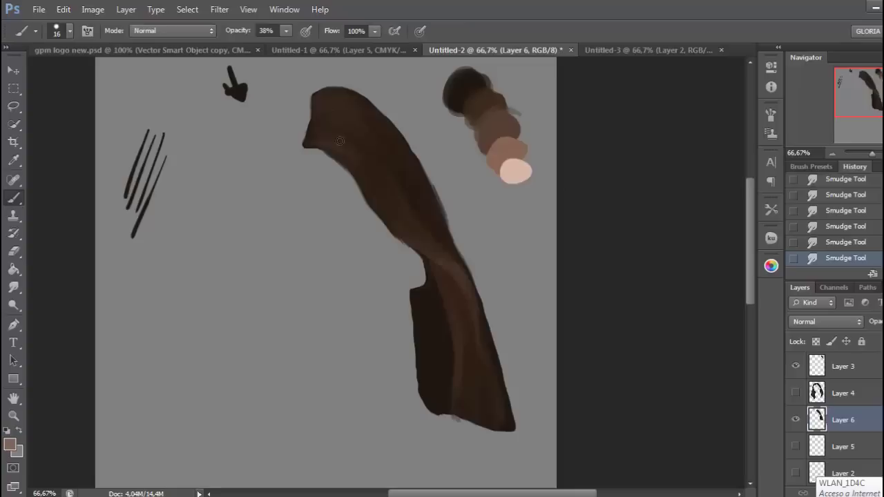
left_click(69, 31)
left_click(881, 153)
left_click_drag(881, 98, 876, 92)
left_click_drag(354, 152, 388, 155)
left_click_drag(366, 153, 407, 166)
left_click_drag(373, 156, 420, 176)
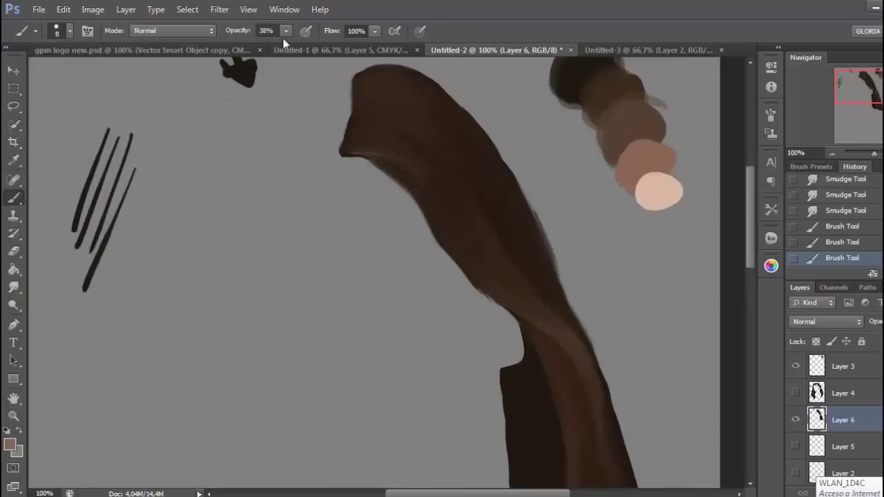
- Paint fainter highlight strands across the hair roots with the 8 px brush at 14% opacity
left_click(286, 31)
left_click_drag(285, 46, 265, 45)
mouse_move(387, 158)
left_mouse_down()
mouse_move(425, 186)
mouse_move(379, 148)
left_mouse_up()
left_click_drag(368, 141, 402, 145)
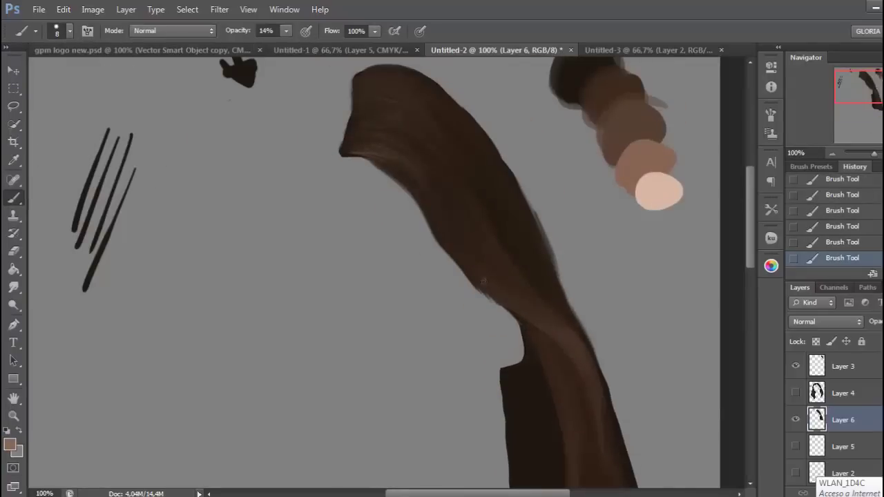
- Deepen the shadows between the strands with a dark tone sampled from the hair, using the 8 px brush at 39% opacity
key("i")
left_click(414, 138)
key("b")
key("3")
key("9")
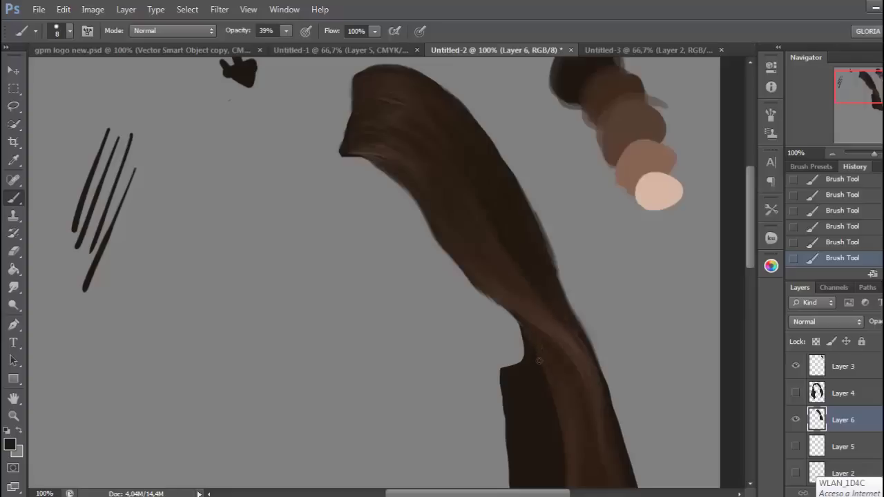
- Smudge the light and dark strands below the ear and at the roots with the 11 px tip at 87% strength
left_click(13, 286)
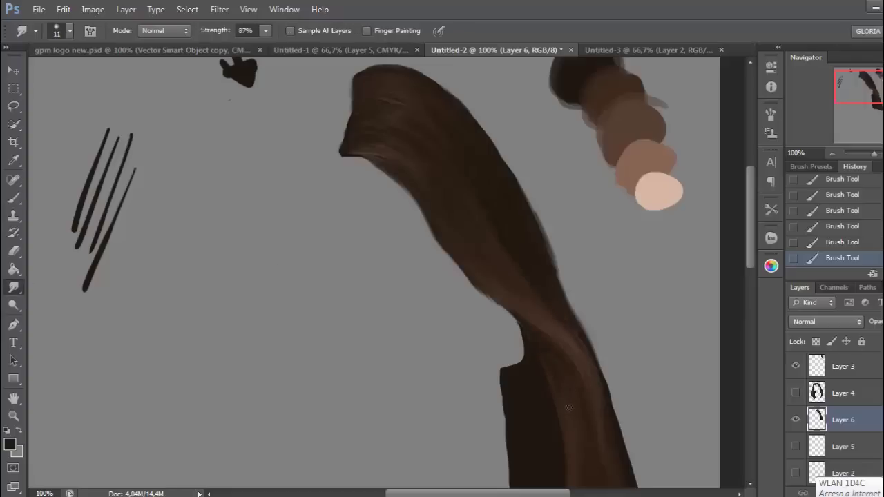
left_click_drag(569, 409, 568, 387)
left_click_drag(571, 405, 568, 380)
left_click_drag(569, 401, 565, 373)
left_click_drag(568, 397, 563, 370)
mouse_move(566, 394)
left_mouse_down()
mouse_move(563, 366)
mouse_move(570, 375)
left_mouse_up()
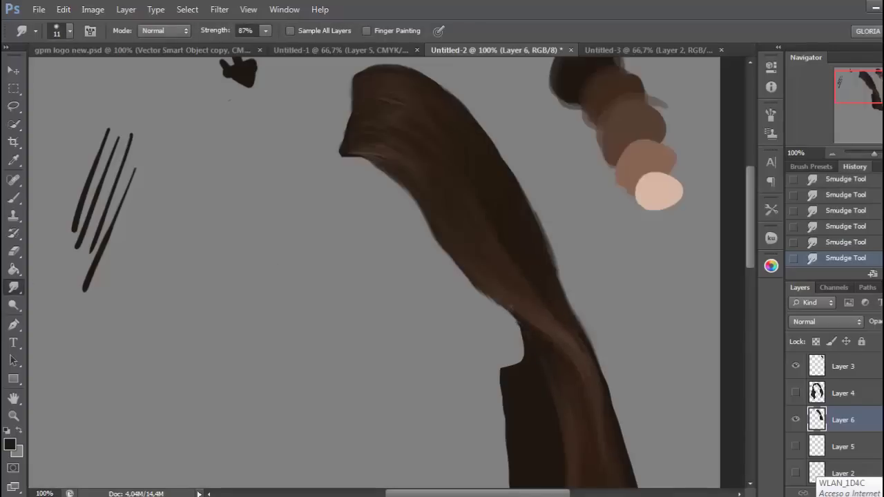
scroll(689, 76, "up", 1)
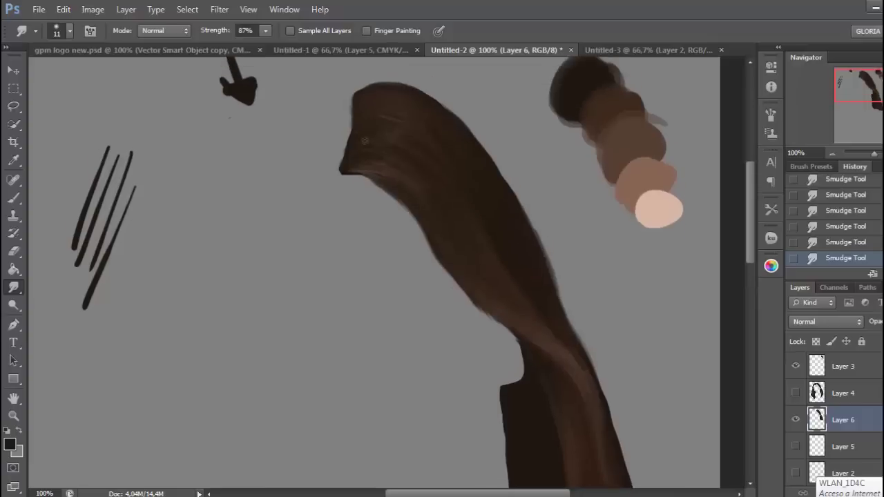
scroll(631, 248, "down", 3)
scroll(449, 135, "up", 1)
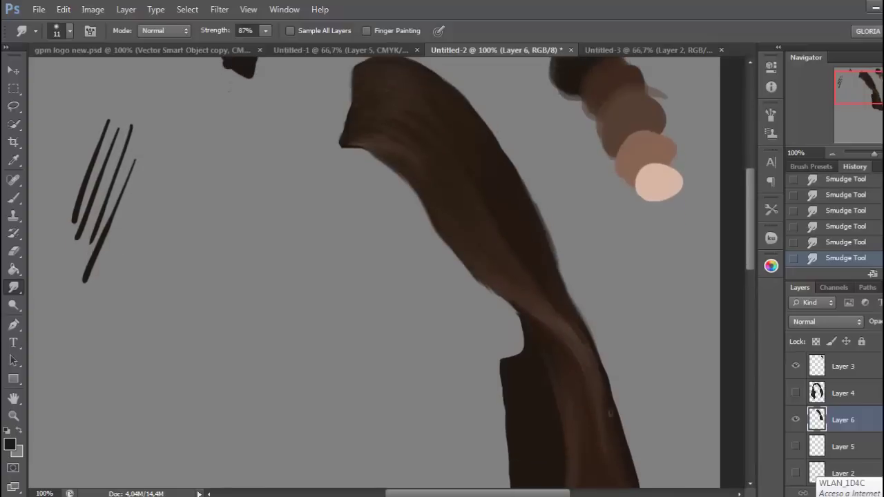
- Trim the rough outer edge of the hair with a 17 px eraser and smooth it with the 11 px Smudge tool
scroll(689, 230, "up", 2)
left_click(14, 250)
left_click(69, 30)
left_click(31, 74)
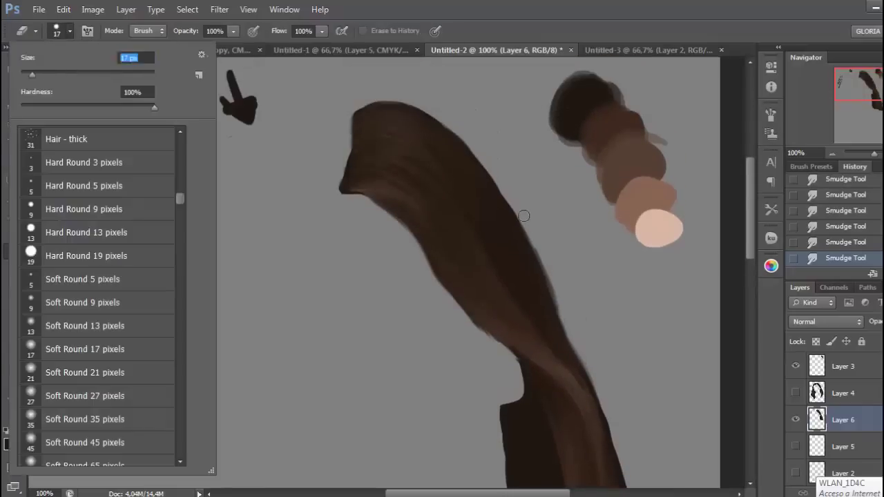
left_click_drag(529, 237, 550, 283)
left_click_drag(536, 257, 557, 302)
left_click_drag(542, 270, 622, 457)
key("r")
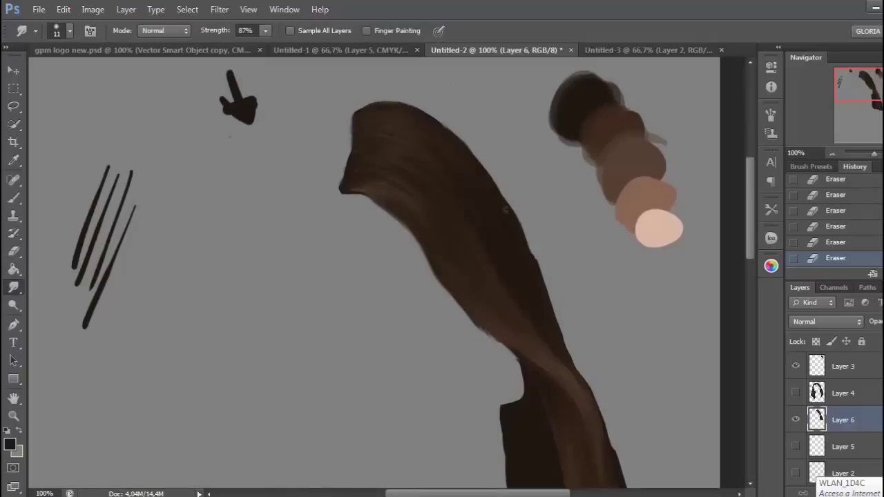
mouse_move(510, 185)
left_mouse_down()
mouse_move(511, 206)
mouse_move(551, 301)
left_mouse_up()
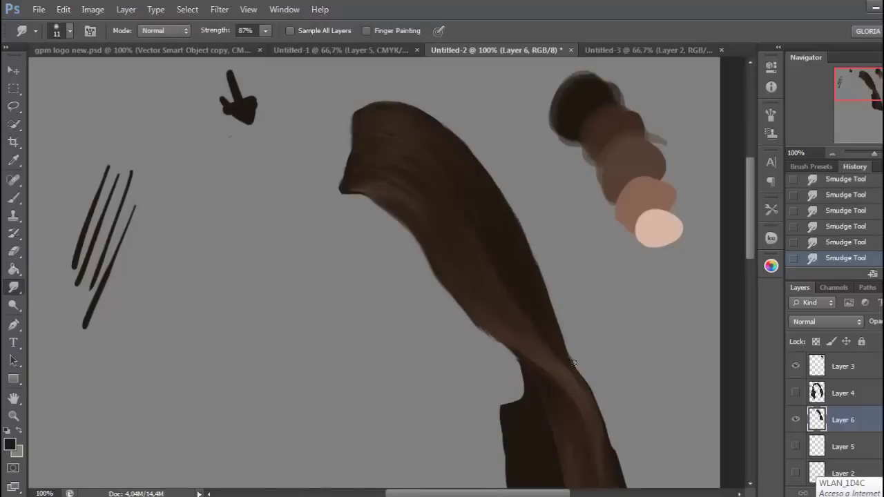
- Paint highlights along the inner hairline at the roots in the fourth swatch's light brown with the 8 px brush at 39% opacity
key("i")
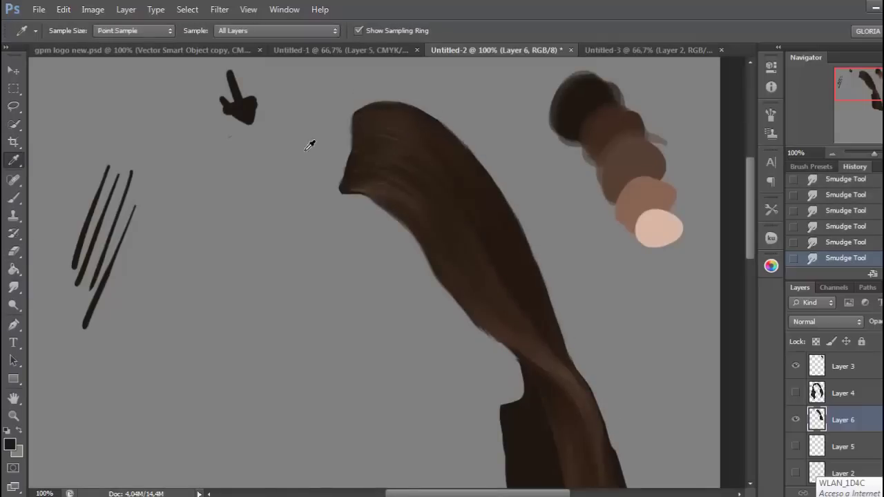
left_click(651, 188)
key("b")
left_click_drag(347, 190, 364, 192)
left_click_drag(351, 191, 379, 202)
left_click_drag(360, 194, 387, 207)
left_click_drag(366, 197, 405, 224)
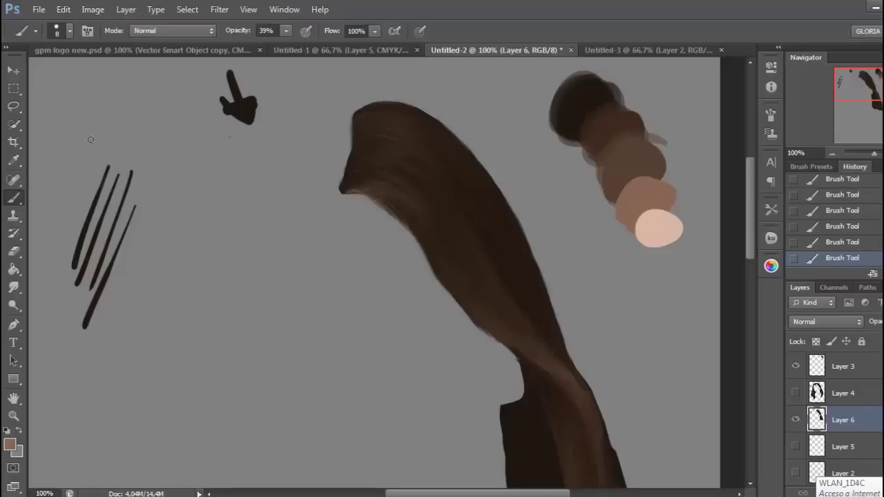
- Paint strands along the inner edge of the hair beside the forehead in a brown sampled from the hair
key("i")
left_click(415, 207)
left_click(13, 197)
left_click_drag(352, 192, 426, 265)
left_click_drag(411, 233, 453, 299)
- Draw thin stray hairs along the inner edge and the outer edge below the ear with a 4 px brush at 46% opacity
left_click(70, 31)
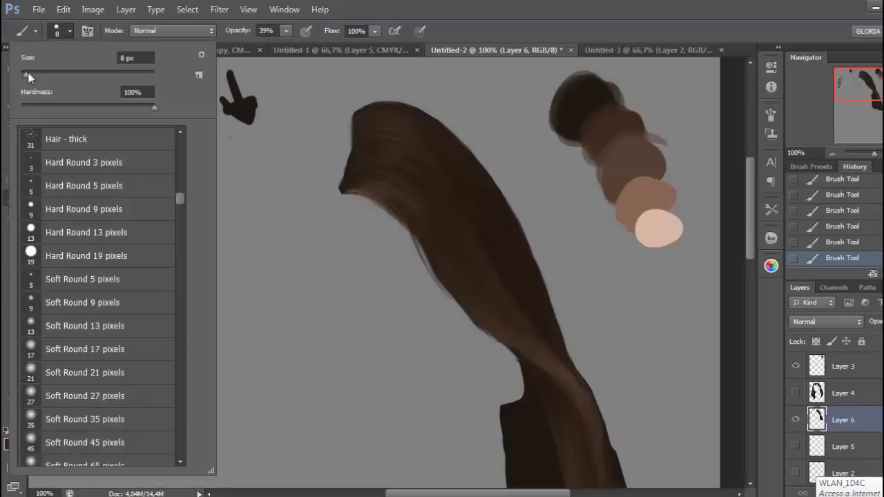
left_click_drag(28, 77, 24, 77)
left_click_drag(286, 31, 257, 44)
left_click_drag(415, 245, 474, 325)
left_click_drag(446, 291, 474, 325)
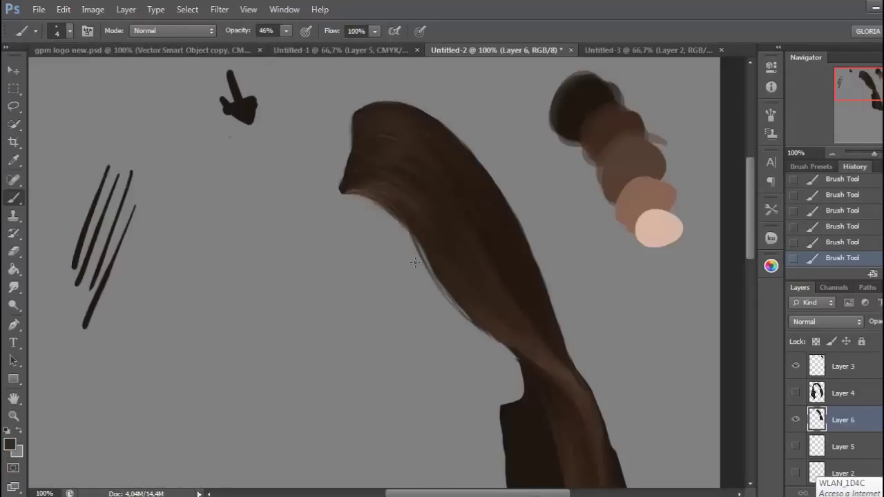
left_click_drag(413, 238, 462, 321)
left_click_drag(430, 275, 472, 325)
left_click_drag(407, 231, 441, 291)
left_click_drag(419, 250, 464, 315)
left_click_drag(423, 259, 428, 267)
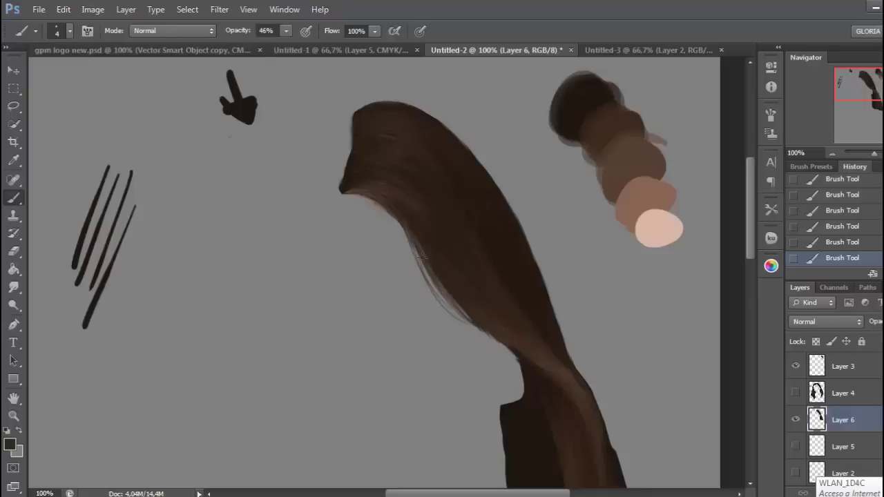
left_click_drag(468, 323, 507, 349)
mouse_move(588, 388)
left_mouse_down()
mouse_move(620, 444)
mouse_move(609, 426)
mouse_move(615, 451)
left_mouse_up()
- Smudge the stray hairs on the outer edge below the ear into the hair with the 11 px tip
key("r")
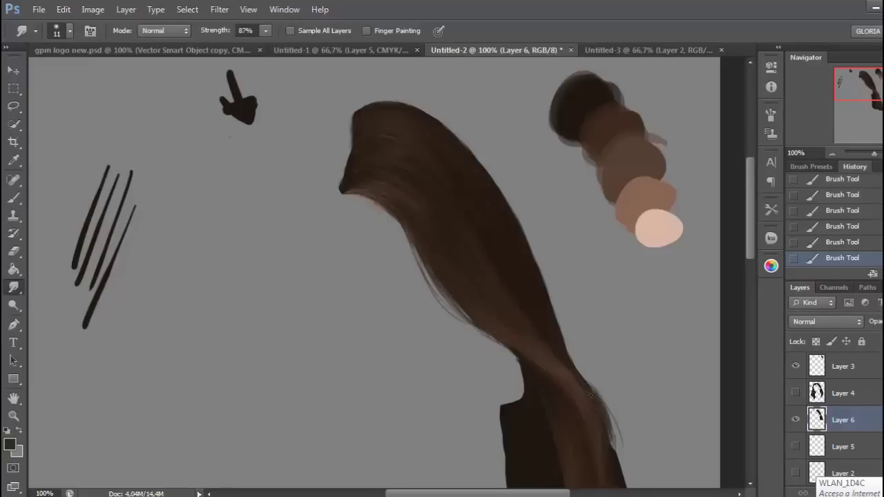
left_click_drag(585, 379, 599, 400)
left_click_drag(592, 389, 607, 418)
left_click_drag(595, 398, 610, 431)
left_click_drag(600, 407, 612, 444)
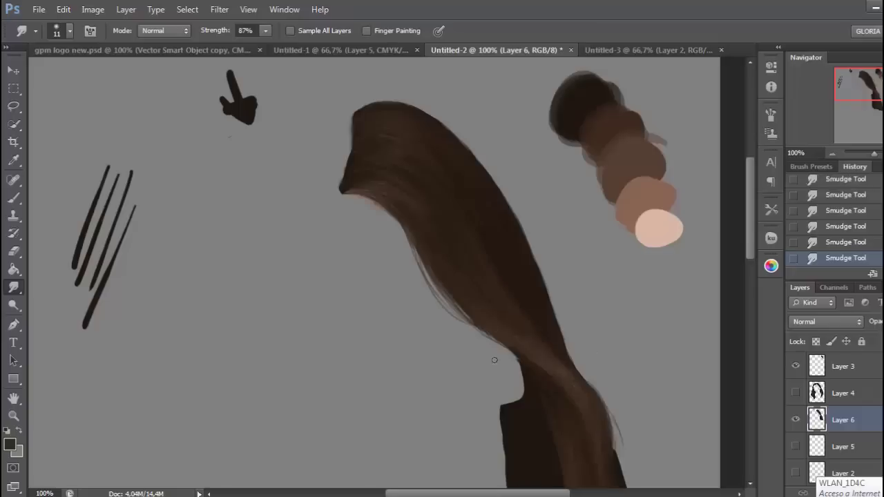
- Paint fine highlights at the roots and twist in the lightest swatch's colour with a 4 px brush at 13% opacity, and smudge the lower ones
left_click(14, 161)
left_click(662, 228)
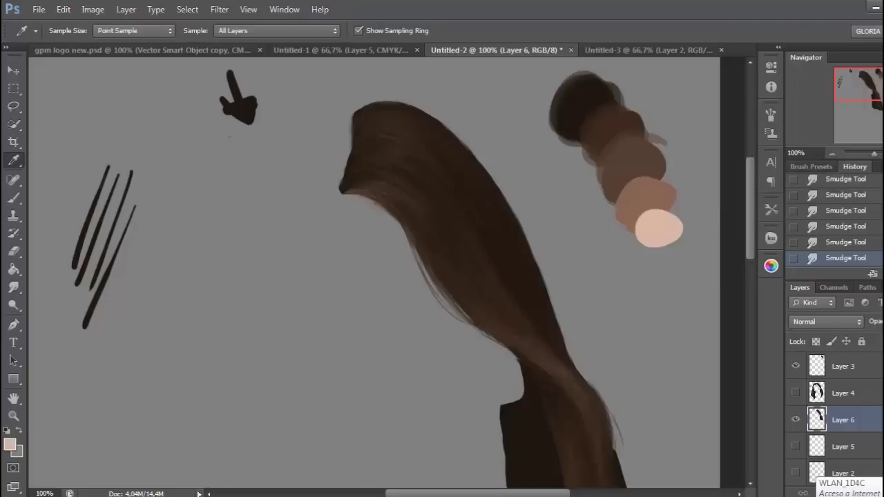
left_click(13, 198)
left_click(286, 30)
left_click(265, 46)
left_click(644, 272)
left_click_drag(359, 185, 388, 190)
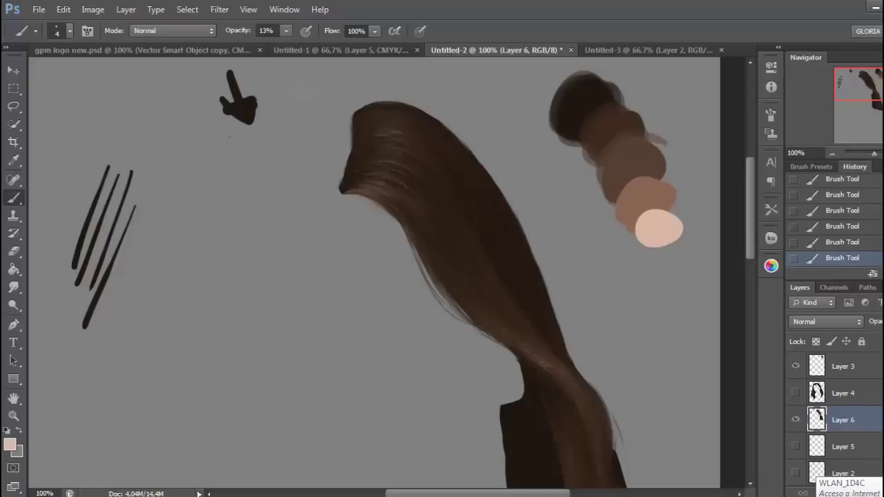
left_click_drag(543, 364, 544, 353)
left_click(13, 287)
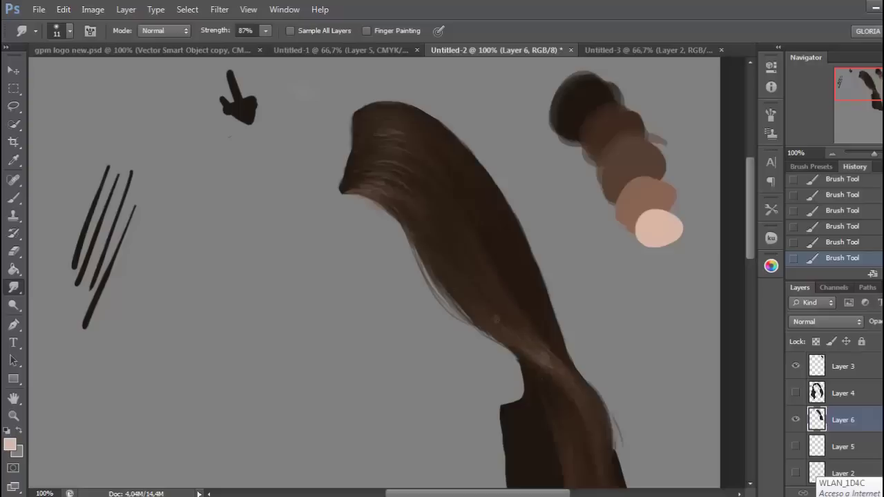
mouse_move(496, 320)
left_mouse_down()
mouse_move(476, 268)
mouse_move(508, 311)
left_mouse_up()
- Paint dark strands through the middle of the hair above the twist in the test strokes' near-black, and set the brush opacity to 28%
left_click(13, 160)
left_click(95, 203)
left_click(13, 198)
left_click_drag(487, 273, 515, 315)
left_click_drag(494, 280, 518, 318)
left_click_drag(498, 283, 518, 315)
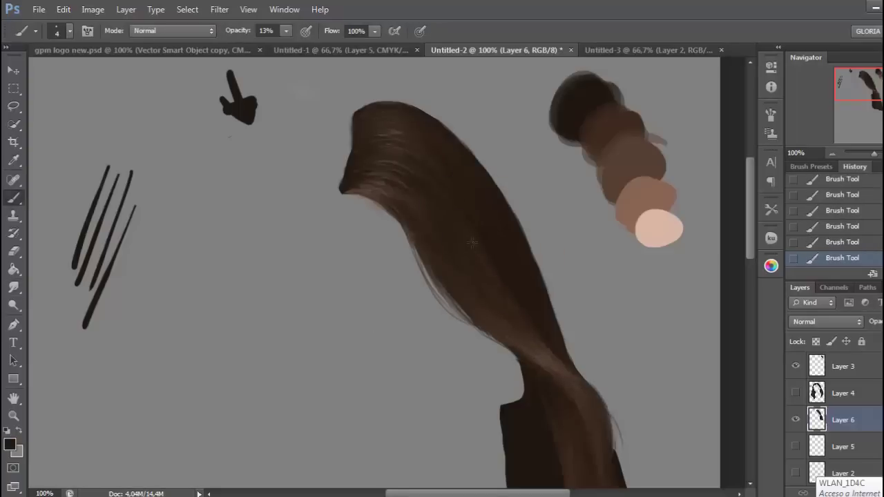
left_click(10, 440)
key("Escape")
left_click_drag(286, 30, 295, 47)
- Smudge the strands in the middle of the hair and along the inner edge beside the forehead
left_click(13, 288)
left_click_drag(442, 256, 454, 272)
mouse_move(446, 259)
left_mouse_down()
mouse_move(454, 272)
mouse_move(429, 249)
left_mouse_up()
left_click_drag(415, 242, 387, 221)
left_click_drag(380, 218, 358, 200)
- Paint strands on the upper outer side and just above the twist in a brown sampled from the hair, at 28% opacity
left_click(13, 162)
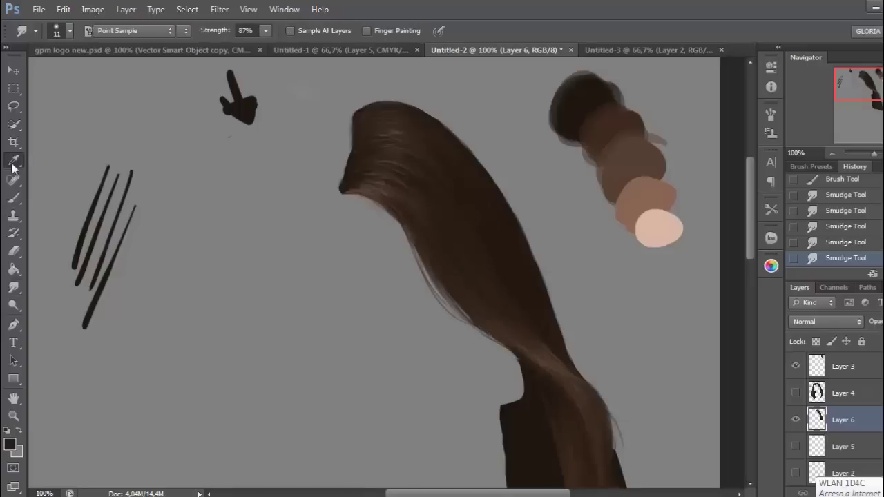
left_click(413, 202)
key("b")
left_click_drag(477, 173, 488, 181)
left_click_drag(488, 182, 499, 200)
left_click_drag(501, 324, 520, 345)
left_click_drag(514, 342, 524, 349)
left_click_drag(518, 345, 529, 352)
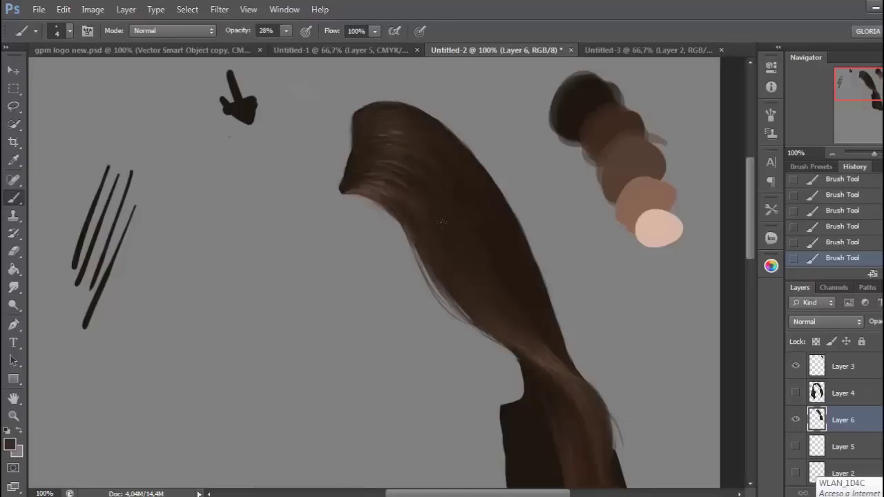
- Smudge the dark strands on the lower outer side of the hair above the twist with the 11 px tip
left_click(13, 287)
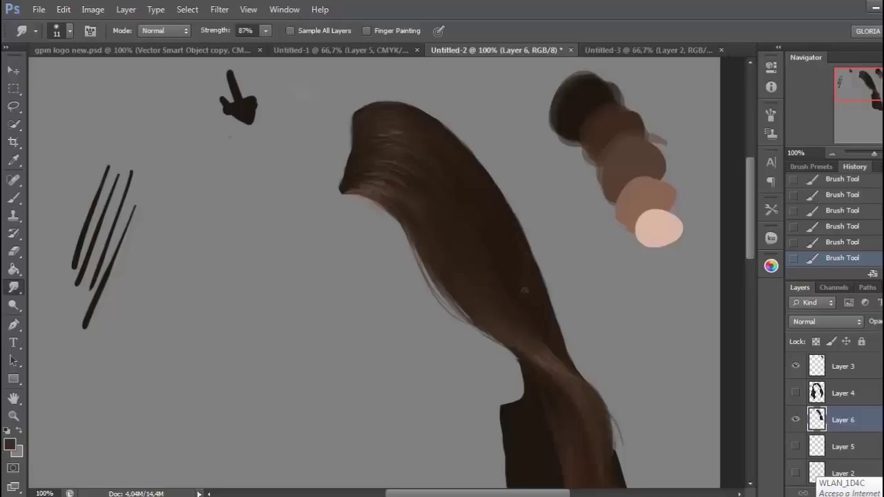
left_click_drag(518, 280, 525, 289)
left_click_drag(521, 282, 528, 290)
left_click_drag(524, 283, 531, 292)
left_click_drag(527, 283, 536, 289)
left_click_drag(531, 281, 538, 288)
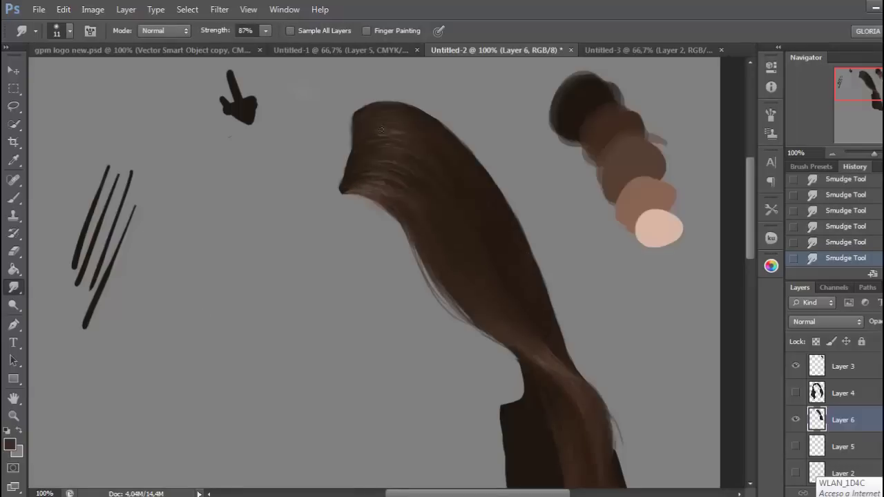
- Paint light strands across the twist and down the lock below it in the lightest swatch's colour with the 4 px brush at 28% opacity
left_click(13, 160)
left_click(656, 228)
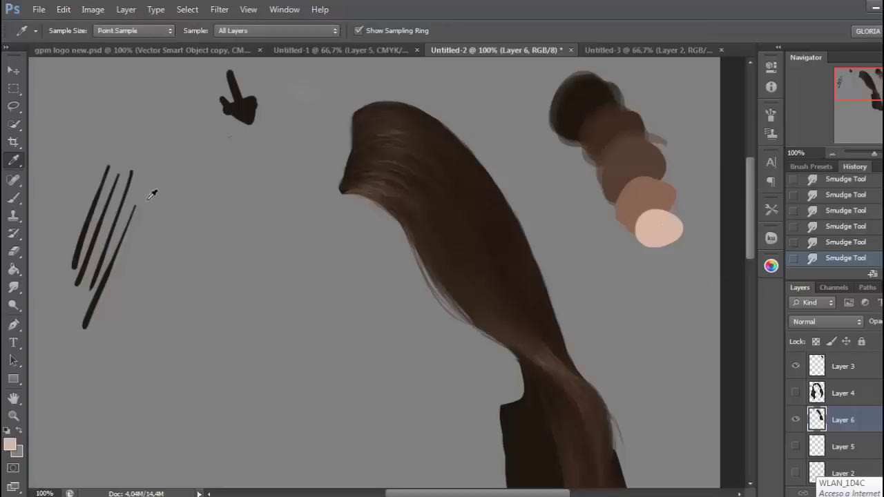
left_click(13, 199)
left_click_drag(539, 356, 566, 373)
left_click_drag(546, 361, 573, 376)
mouse_move(553, 365)
left_mouse_down()
mouse_move(577, 379)
mouse_move(588, 400)
left_mouse_up()
left_click_drag(581, 387, 592, 415)
left_click_drag(585, 397, 596, 427)
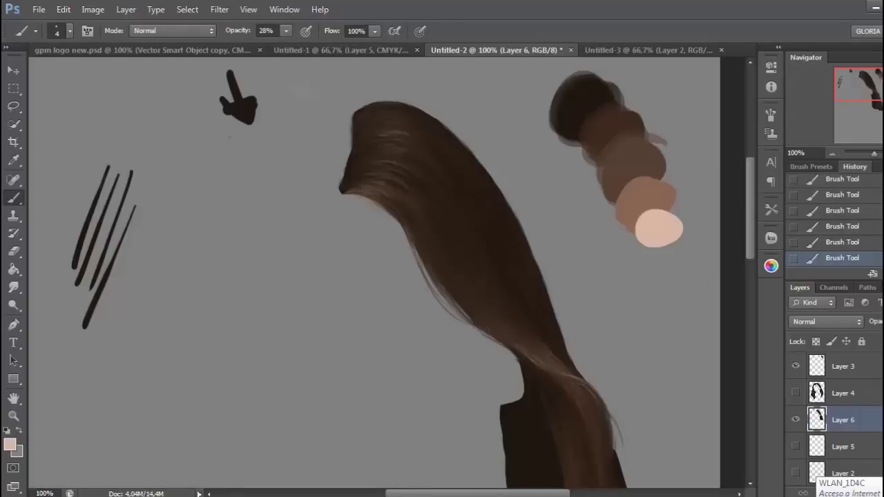
mouse_move(489, 334)
left_mouse_down()
mouse_move(533, 363)
mouse_move(577, 370)
left_mouse_up()
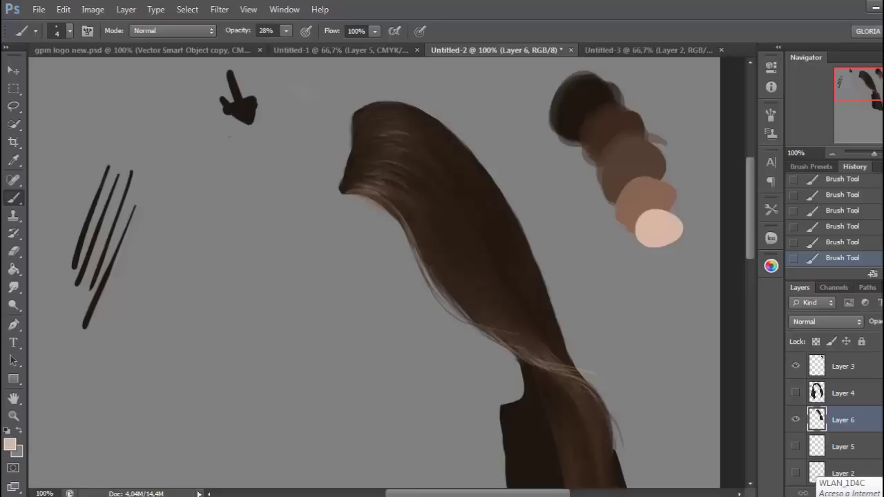
- Draw dark stray hairs along the outer edge from the crown to the twist in a dark brown sampled from the hair
left_click(504, 228, "alt")
left_click_drag(518, 205, 566, 345)
mouse_move(485, 166)
left_mouse_down()
mouse_move(504, 199)
mouse_move(493, 178)
left_mouse_up()
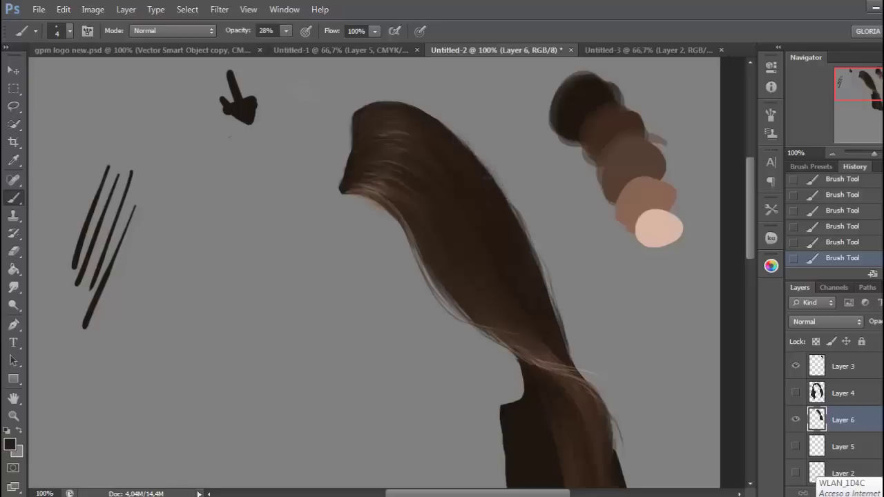
mouse_move(397, 100)
left_mouse_down()
mouse_move(460, 138)
mouse_move(457, 160)
left_mouse_up()
- Show Layer 5, and switch Layer 2 on and off again
left_click(796, 446)
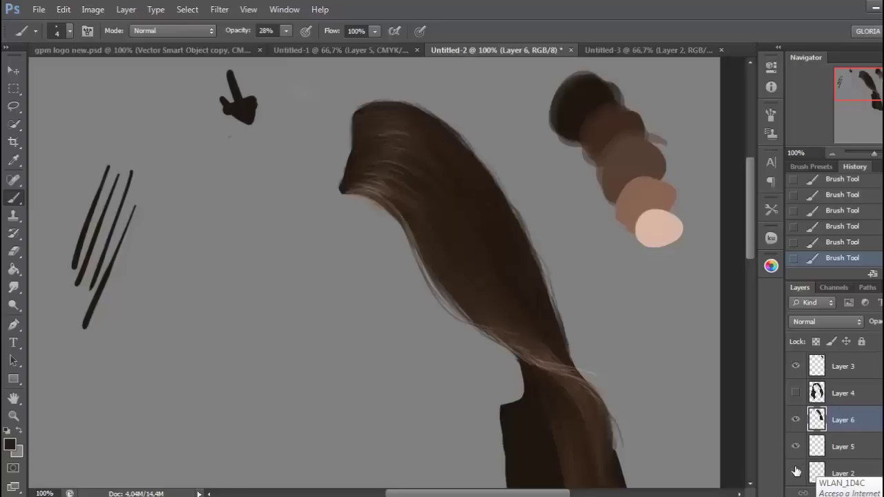
left_click(795, 473)
left_click(795, 474)
- Smudge the strands in the upper part of the hair and at the crown's corner with the 11 px tip
left_click(13, 287)
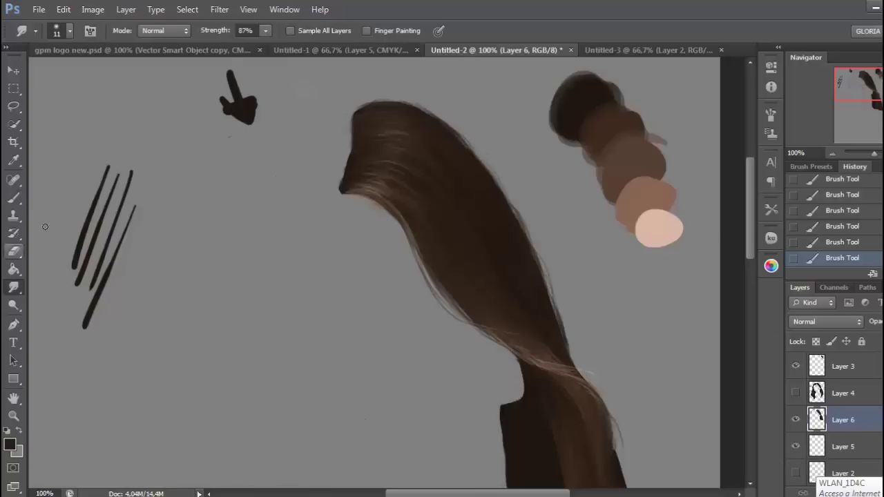
mouse_move(418, 176)
left_mouse_down()
mouse_move(442, 193)
mouse_move(449, 180)
left_mouse_up()
left_click_drag(432, 142, 454, 148)
left_click_drag(367, 114, 359, 104)
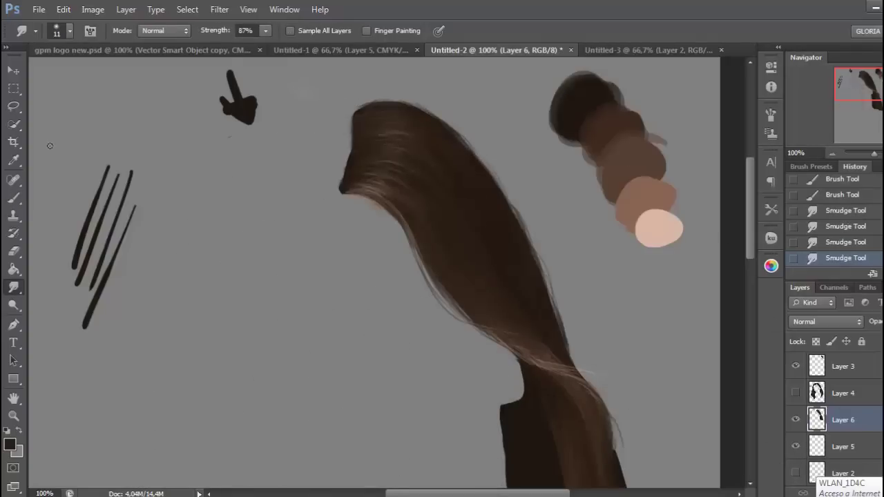
- Draw a test stroke beside the four dark lines with the 31 px Hair - thick brush at 100% opacity
left_click(13, 198)
left_click(69, 31)
double_click(64, 138)
left_click(10, 444)
key("Escape")
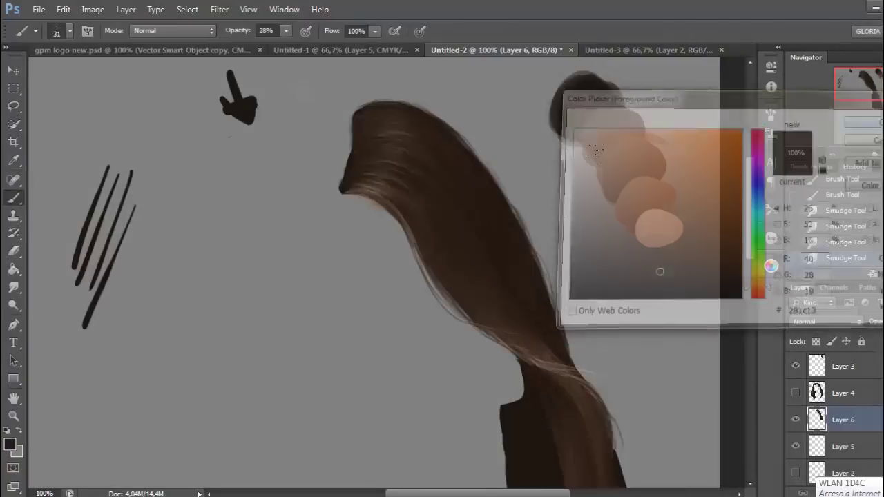
key("0")
left_click_drag(195, 214, 178, 349)
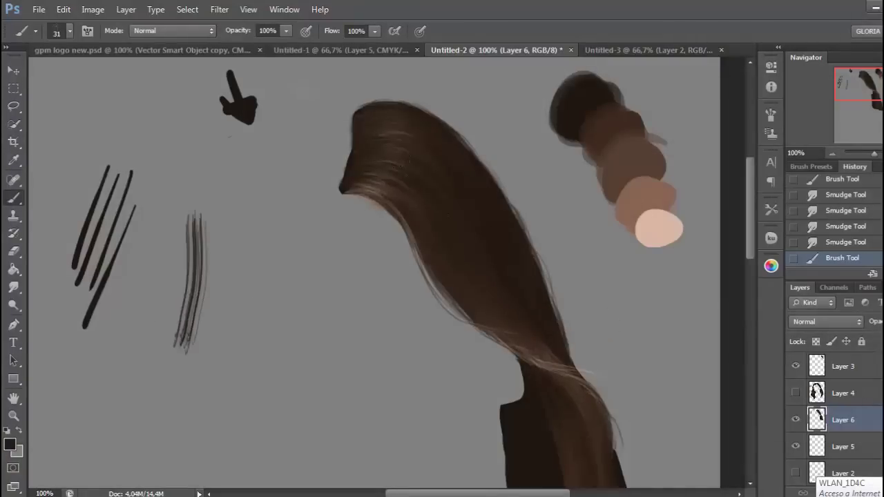
- Paint dark strand texture in the middle of the hair with the 31 px hair brush at 100% opacity
left_click(486, 200)
left_click(483, 200)
left_click(480, 200)
left_click(477, 200)
left_click(470, 200)
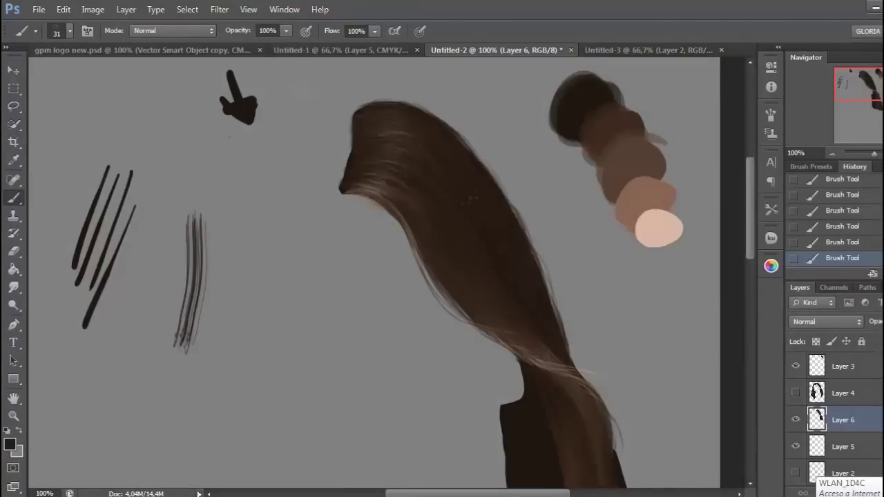
- Undo the last hair-brush stroke and paint strands near the inner edge in a brown sampled from the hair at 59% opacity
left_click(14, 160)
left_click(11, 200)
left_click(14, 160)
left_click(18, 199)
left_click(408, 187, "alt")
key("ctrl+z")
key("5")
key("9")
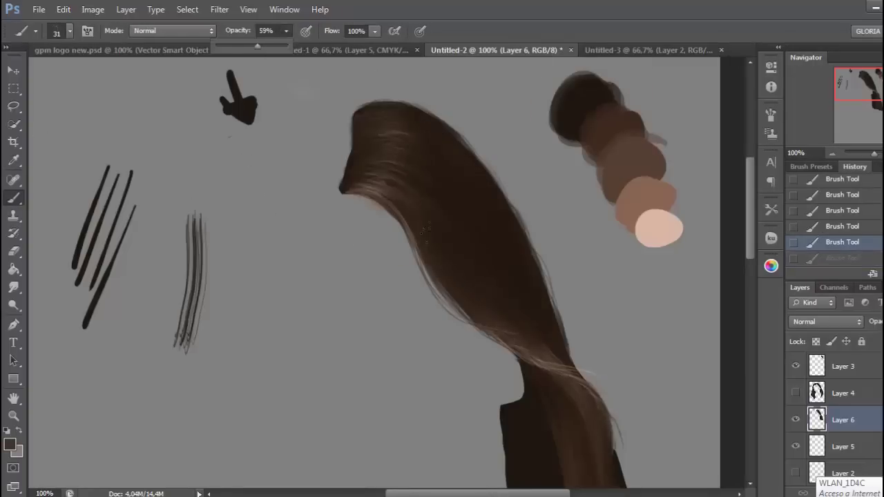
left_click_drag(426, 231, 463, 257)
left_click(844, 226)
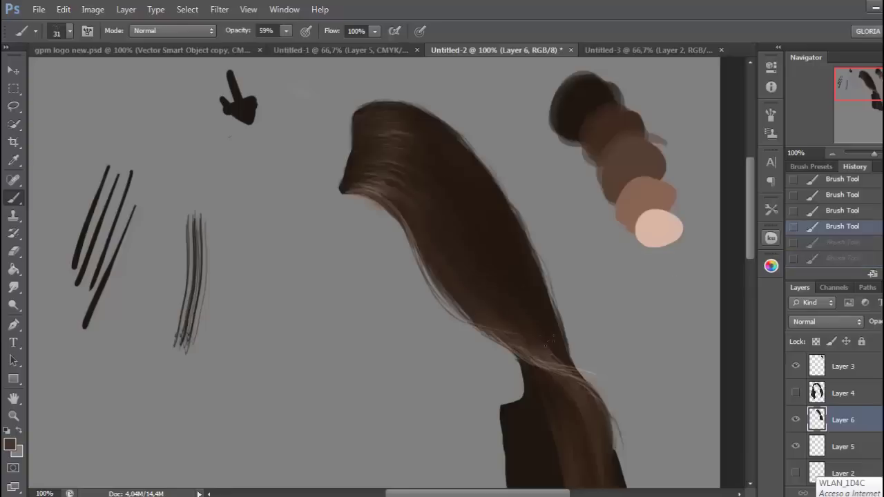
left_click(844, 258)
- Paint strands around the twist in a brown sampled from it with the 31 px hair brush at 59% opacity
left_click(16, 160)
left_click(543, 365)
left_click(13, 197)
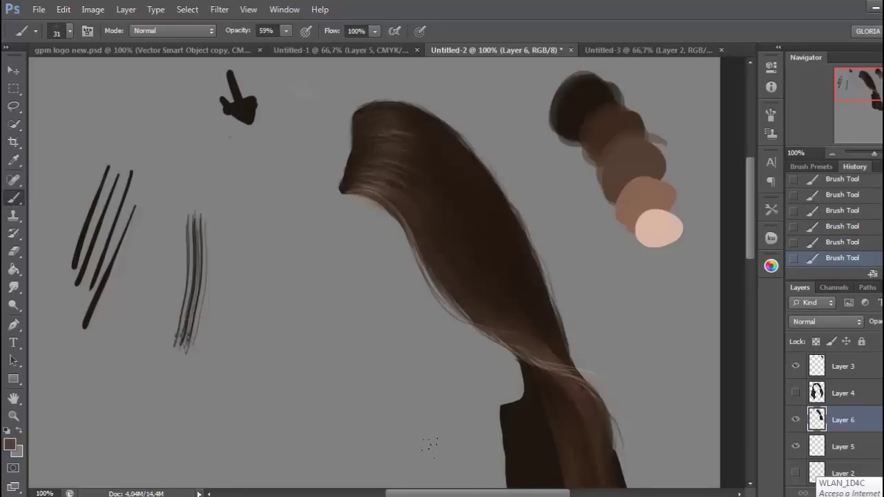
- Flip the canvas horizontally
left_click(93, 9)
mouse_move(195, 143)
left_click(283, 197)
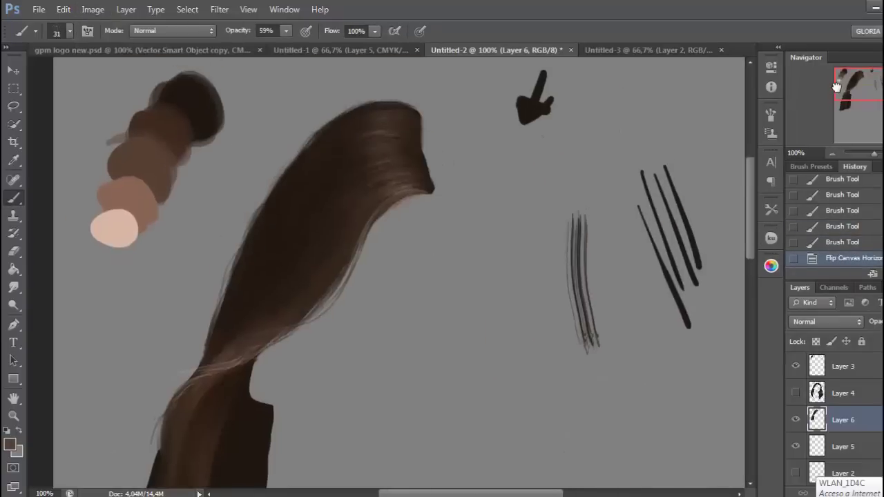
- Paint strands near the roots in a dark brown sampled there with the hair brush, and sample another brown beside them
left_click(375, 155, "alt")
left_click_drag(375, 154, 384, 154)
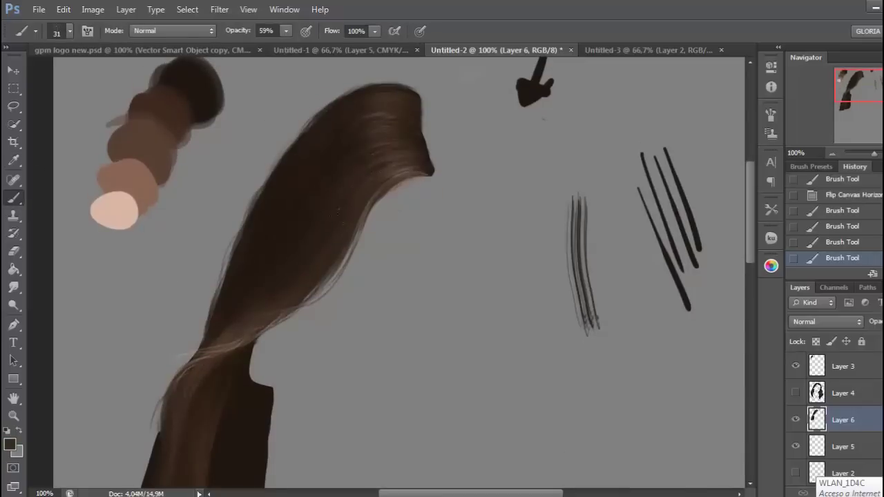
left_click(376, 148, "alt")
left_click(70, 31)
left_click(83, 185)
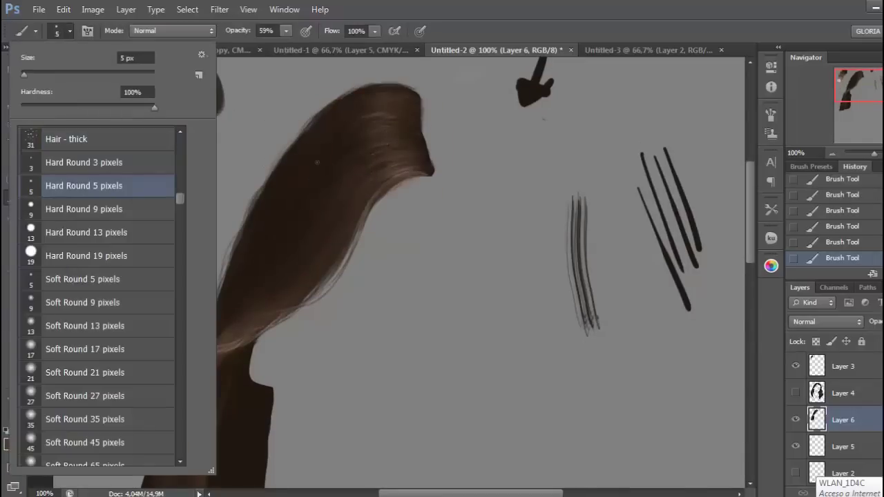
left_click(317, 162)
key("ctrl+z")
- Paint thin strands through the hair in the sampled brown with the Hard Round 3 pixels brush at 21% opacity
left_click(286, 31)
left_click(263, 48)
left_click(69, 30)
left_click(69, 162)
left_click(257, 278)
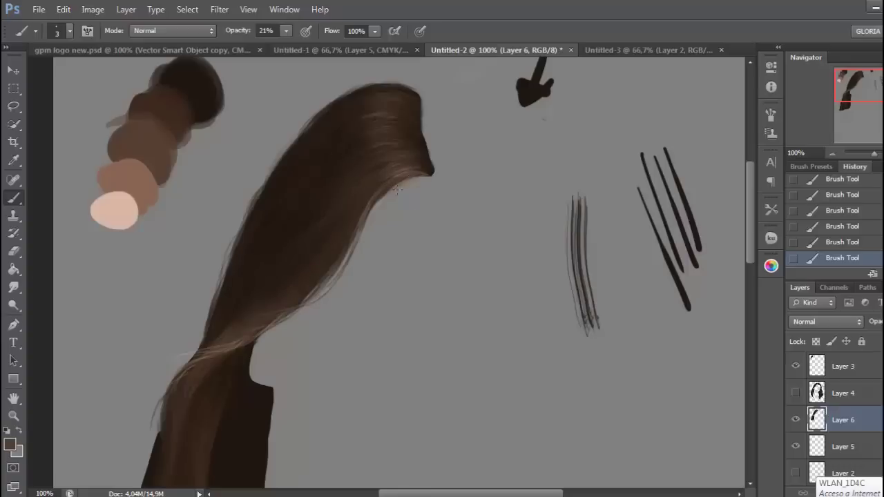
- Dodge the hair near the roots, and set the Dodge tool to 42% exposure and the Highlights range
left_click(13, 306)
left_click(401, 143)
left_click(265, 31)
left_click(276, 46)
left_click(166, 30)
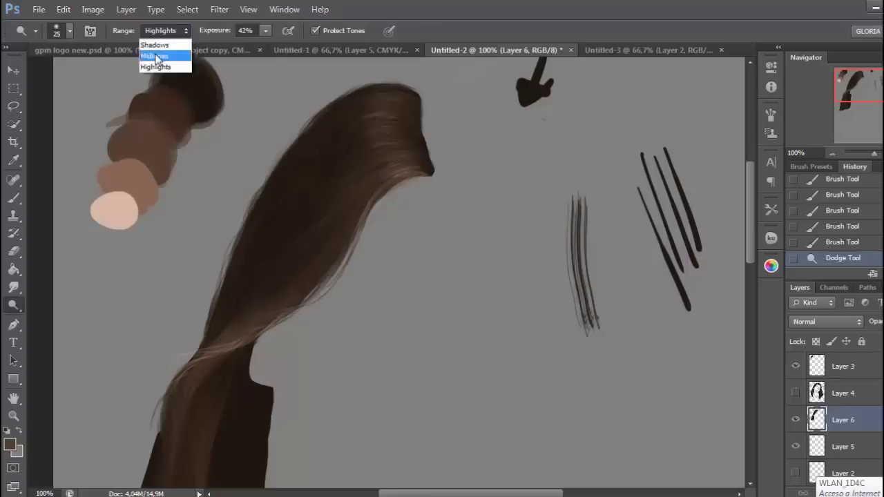
left_click(155, 67)
- Brighten the highlights at the roots, along the inner edge and on the twist with a 70 px Dodge tool
left_click(70, 31)
left_click(41, 72)
left_click(69, 30)
left_click(387, 145)
left_click(370, 224)
left_click_drag(276, 317, 214, 348)
left_click(226, 345)
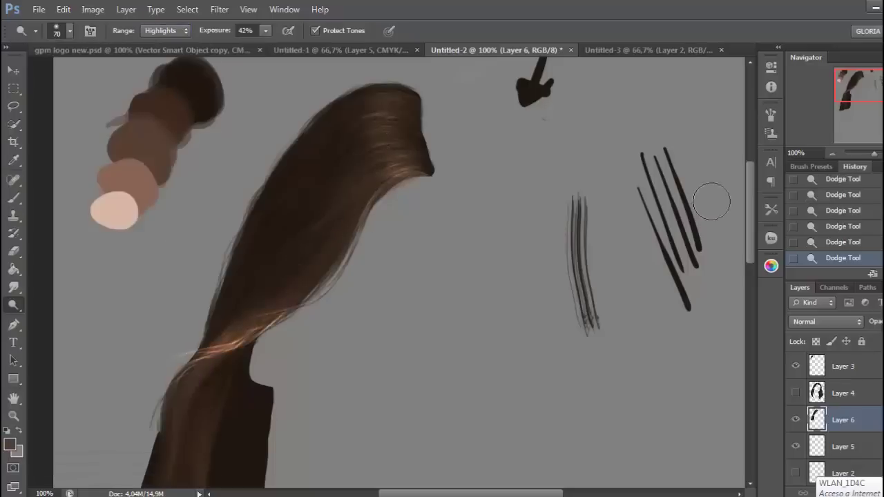
- Undo the recent dodge strokes and restore two of them
key("ctrl+alt+z")
key("ctrl+alt+z")
key("ctrl+alt+z")
key("ctrl+alt+z")
key("ctrl+alt+z")
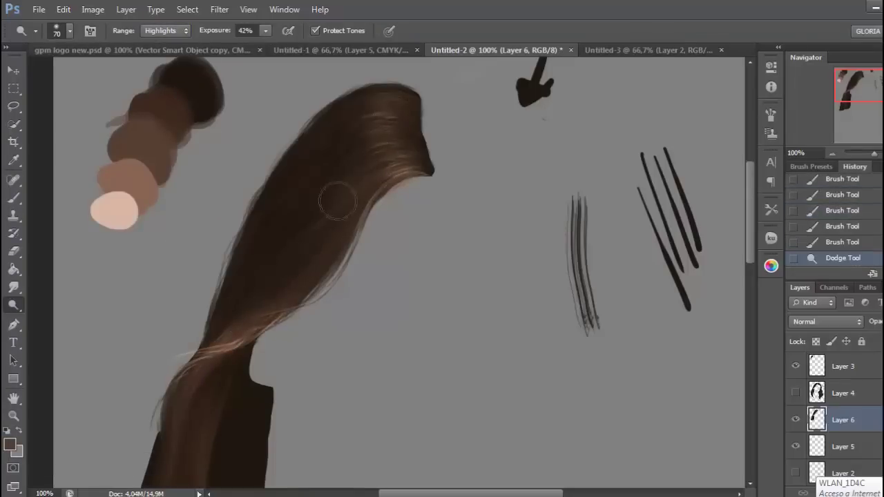
key("ctrl+shift+z")
key("ctrl+shift+z")
left_click(796, 473)
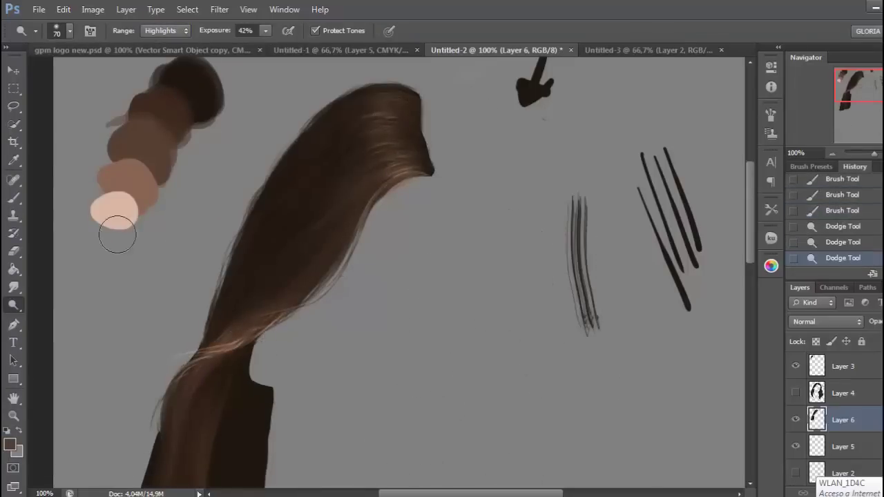
- Paint fine highlights on the twist in the lightest swatch's colour with the 3 px brush at 21% opacity
left_click(13, 198)
left_click(115, 213, "alt")
left_click_drag(298, 307, 235, 342)
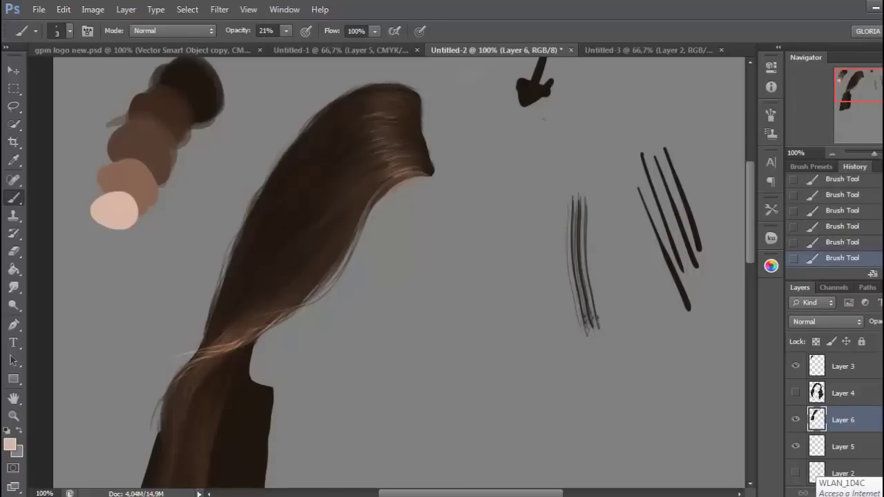
- Smudge the hair's front edge at the parting above the forehead
left_click(14, 288)
left_click_drag(433, 173, 425, 151)
left_click_drag(427, 149, 423, 135)
left_click_drag(424, 136, 425, 124)
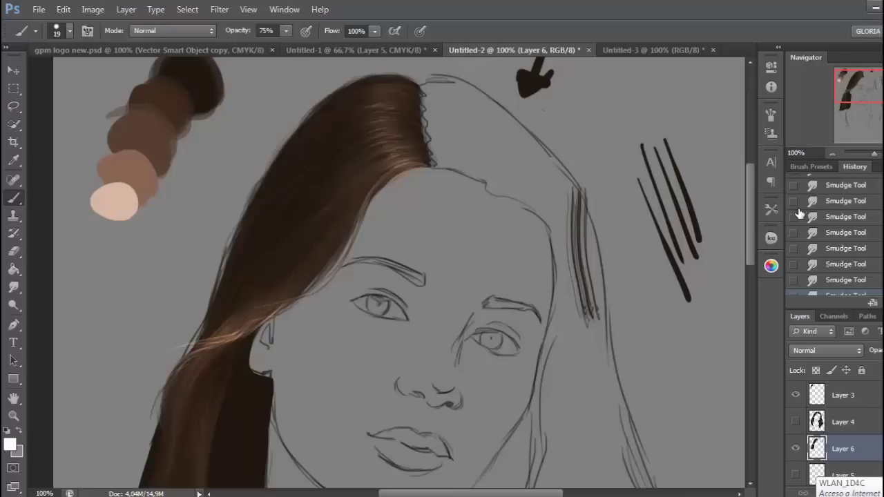
- Switch to the Untitled-3 document and set the foreground colour to black (000000) for the brush
left_click(646, 50)
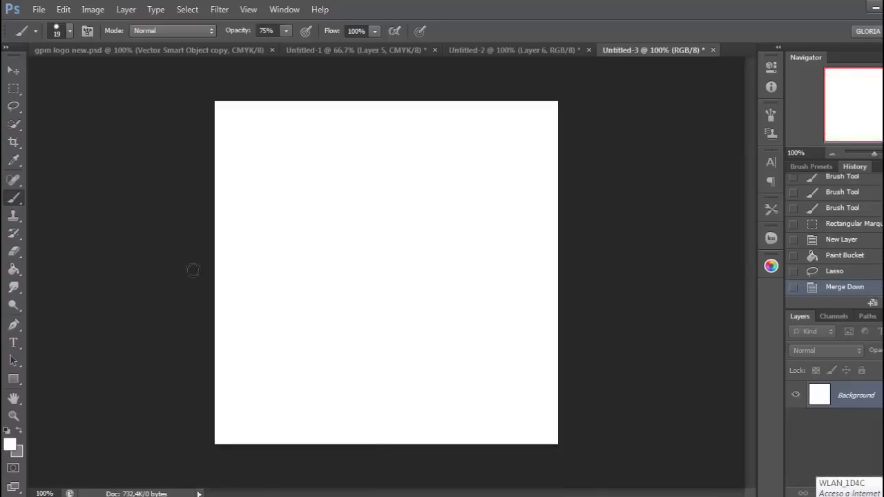
left_click(13, 446)
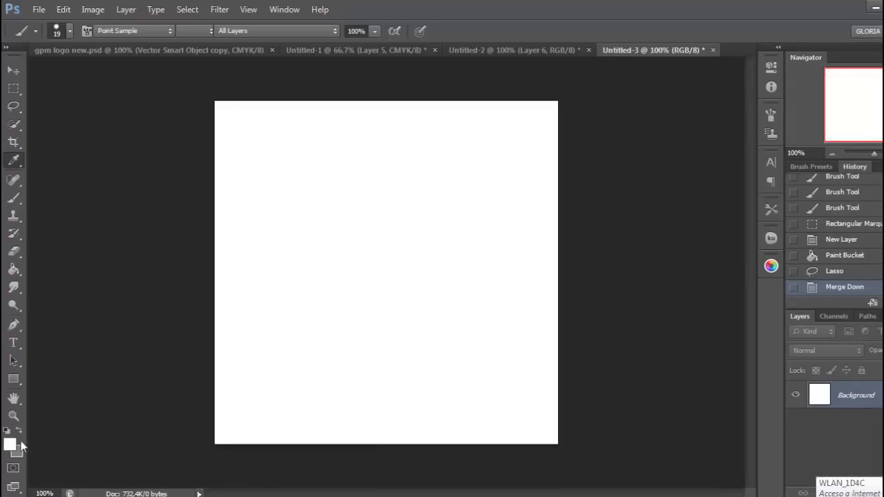
left_click_drag(624, 183, 555, 326)
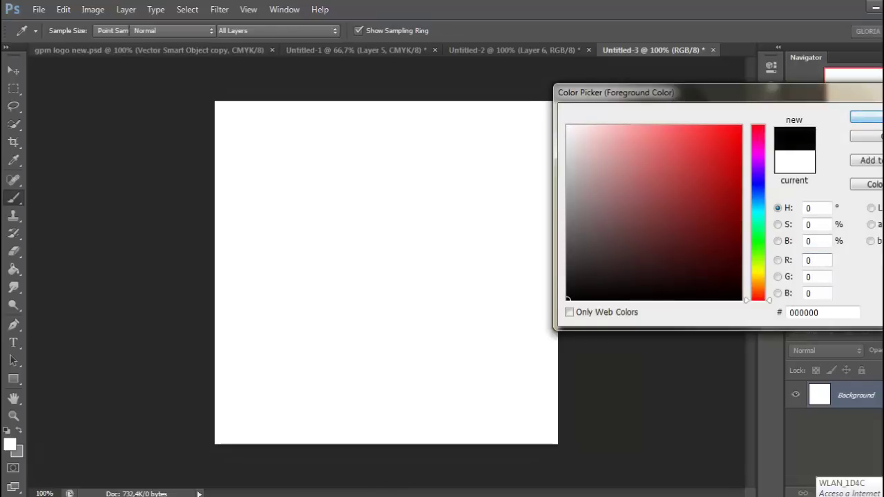
key("Return")
key("b")
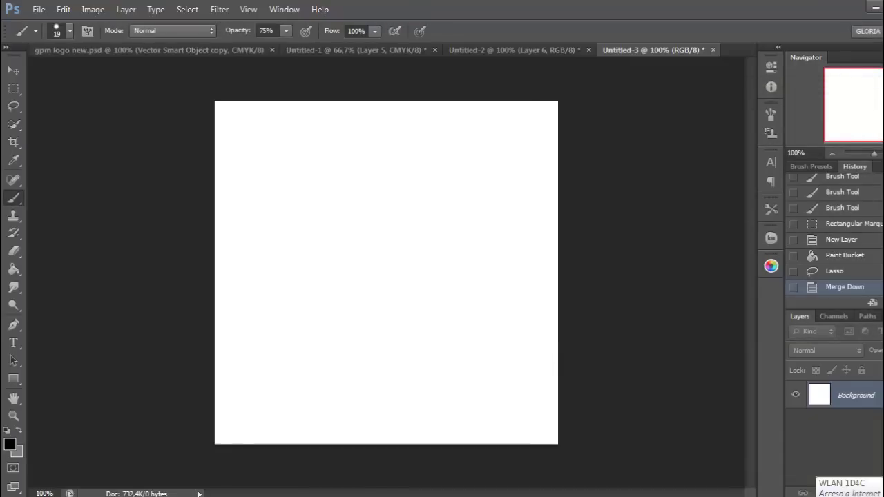
- Add a new layer, keep the foreground colour black (000000) and set the brush opacity to 100%
key("ctrl+shift+alt+n")
left_click(69, 31)
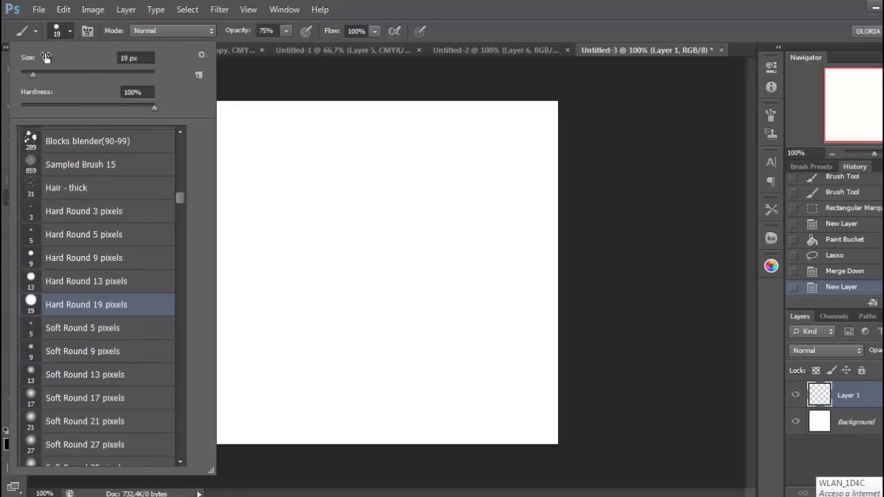
left_click(573, 29)
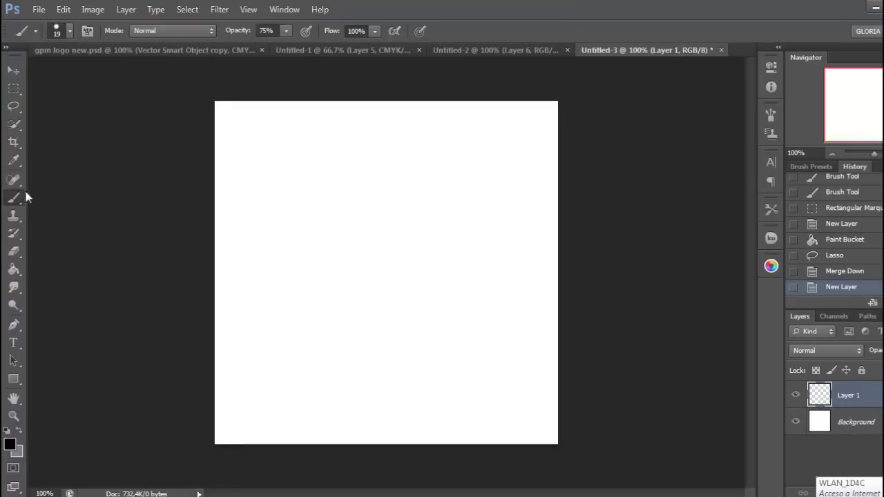
key("i")
left_click(11, 448)
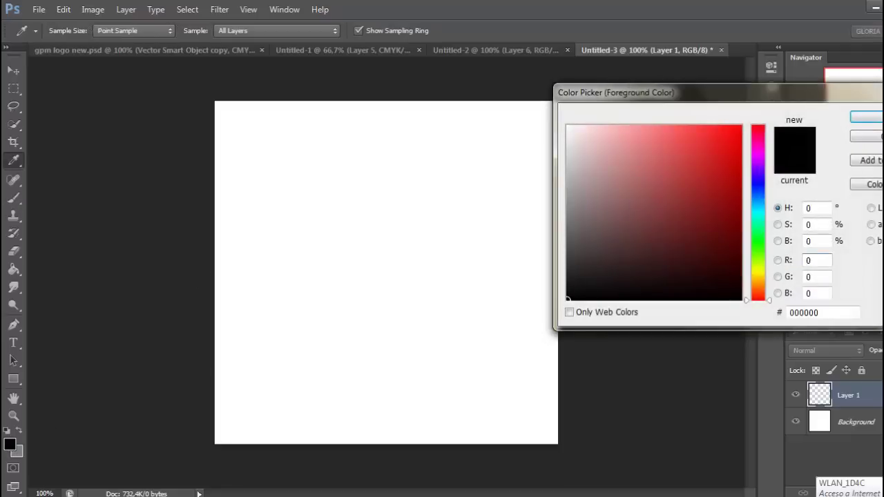
left_click(867, 117)
left_click(286, 30)
left_click_drag(291, 46, 346, 53)
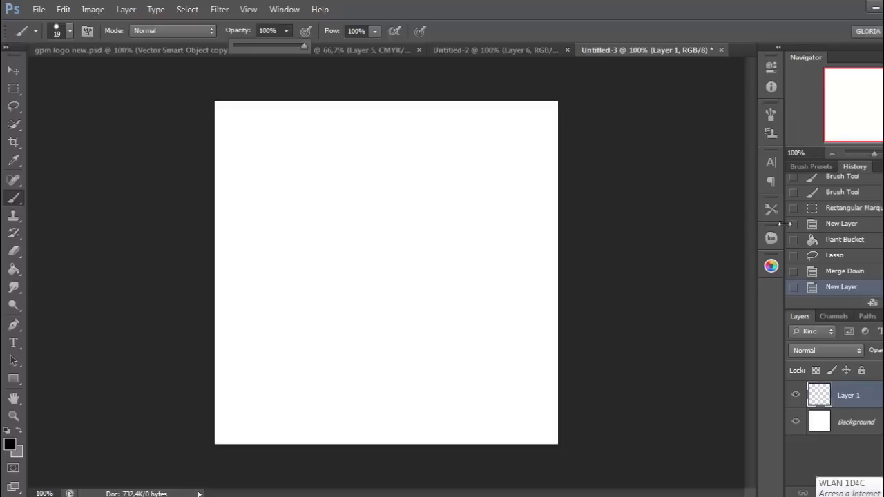
- Set the brush size to 59 px, try a test dab on the canvas and undo it
left_click(68, 30)
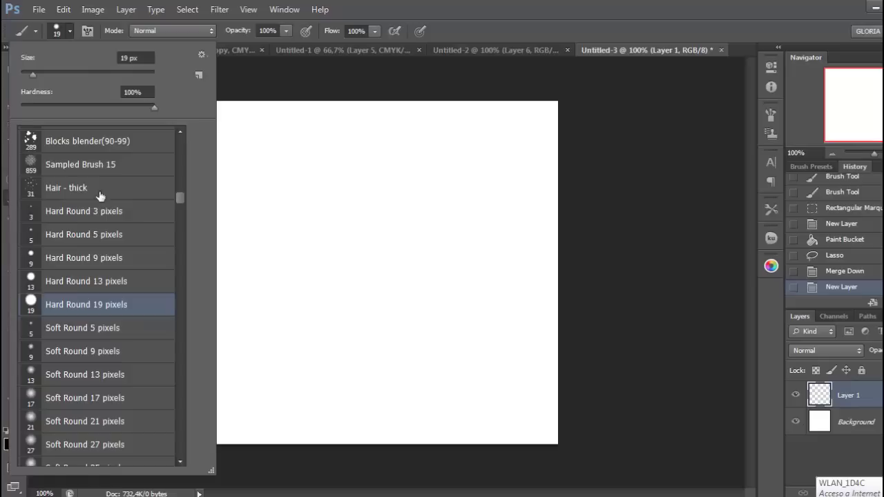
left_click(82, 74)
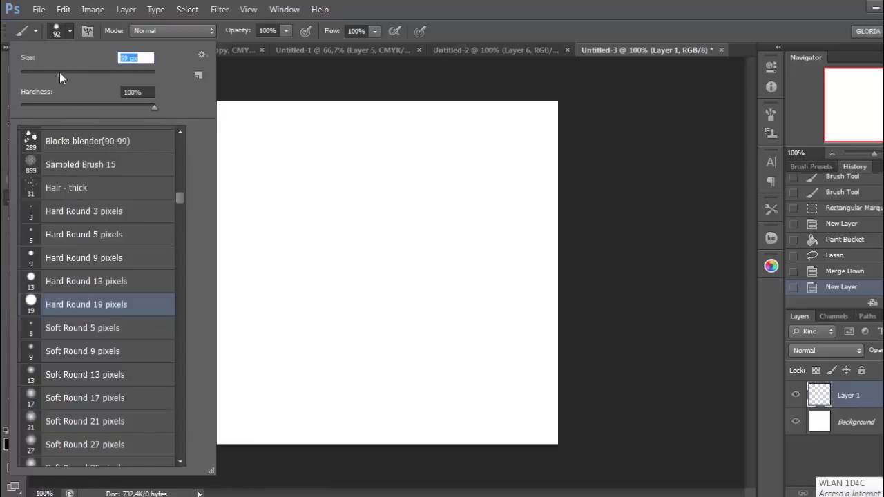
left_click(442, 219)
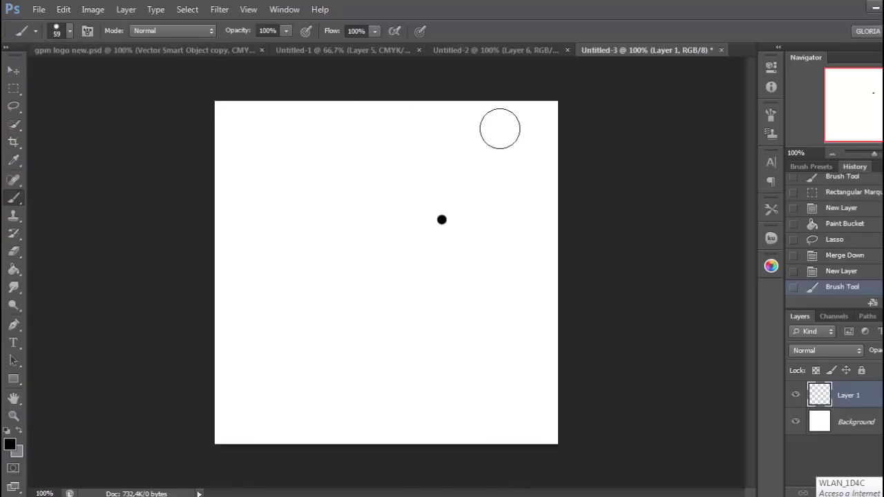
left_click(867, 271)
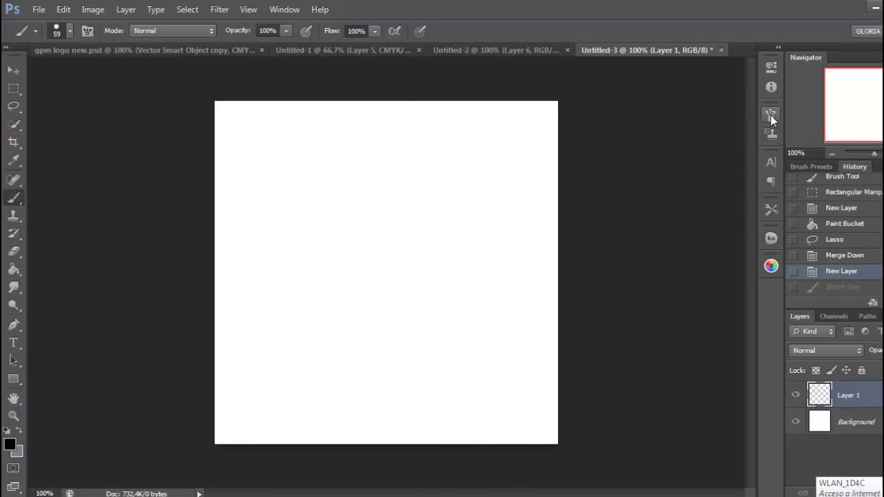
- Turn off Transfer and Shape Dynamics for the brush and stamp a 59 px black dot in the canvas's upper right area
left_click(772, 115)
left_click(518, 224)
left_click(518, 155)
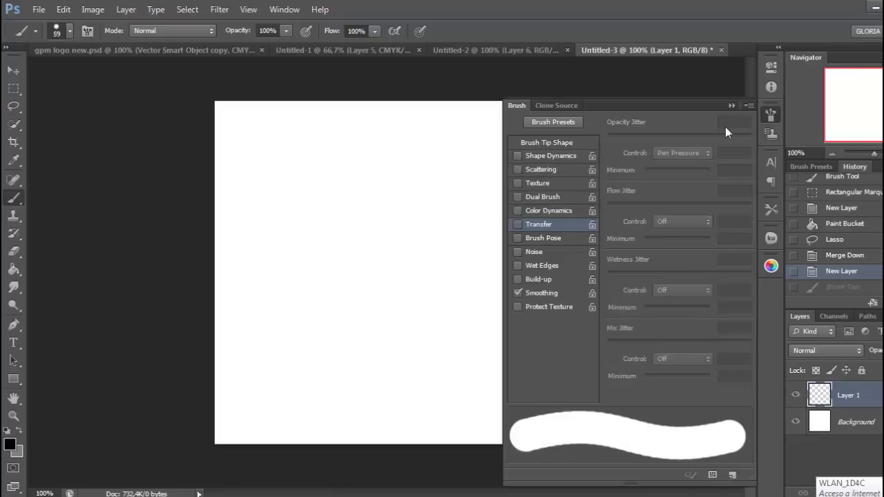
left_click(732, 106)
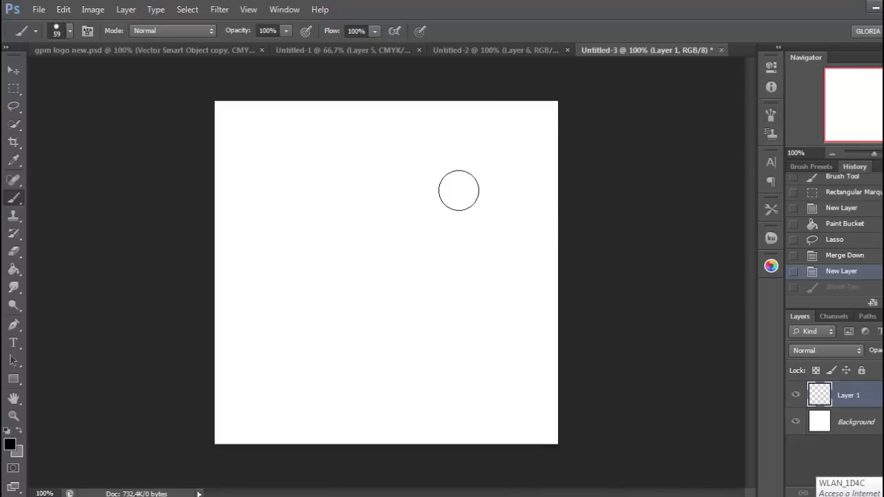
left_click(461, 187)
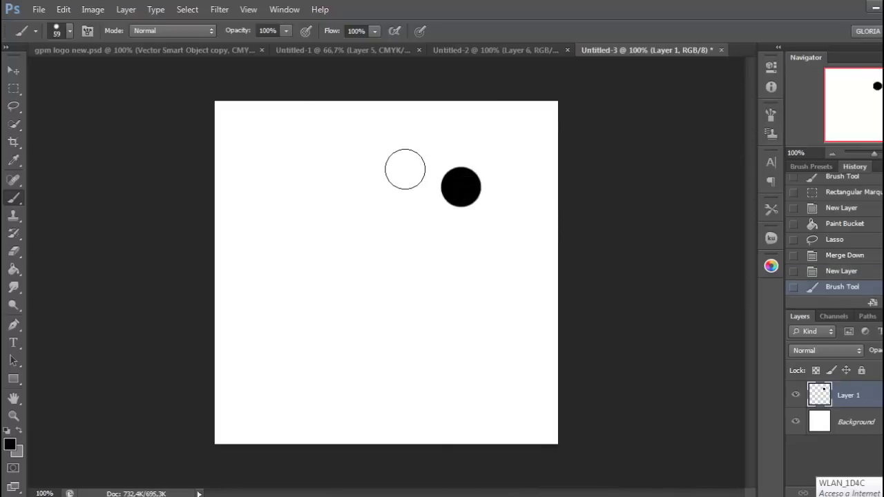
- Stamp an 82 px dot at 58% opacity near the canvas centre, below the black dot
left_click(69, 30)
left_click_drag(70, 74, 75, 74)
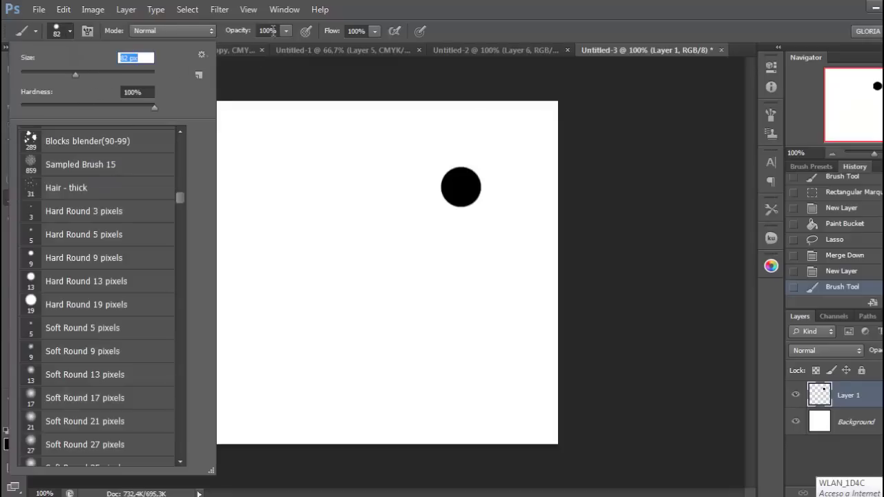
key("Return")
key("5")
key("8")
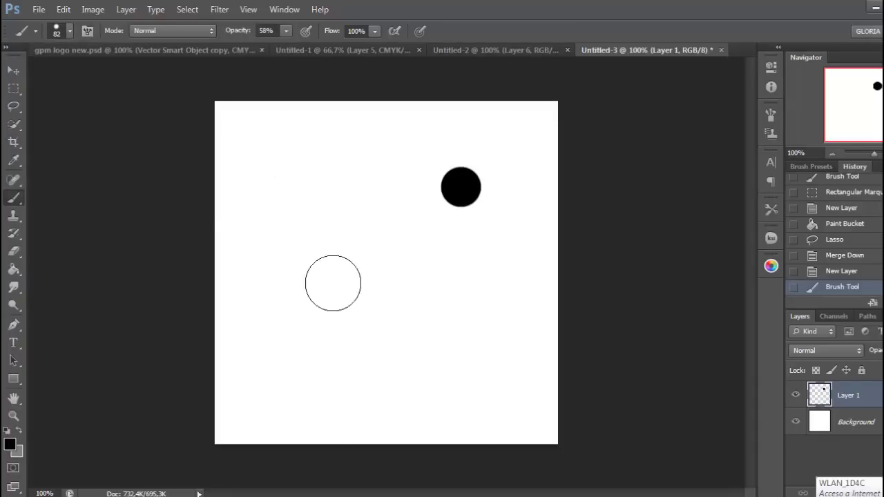
left_click(415, 262)
- Stamp a 50 px dot at 70% opacity in the canvas's upper left area
left_click(69, 30)
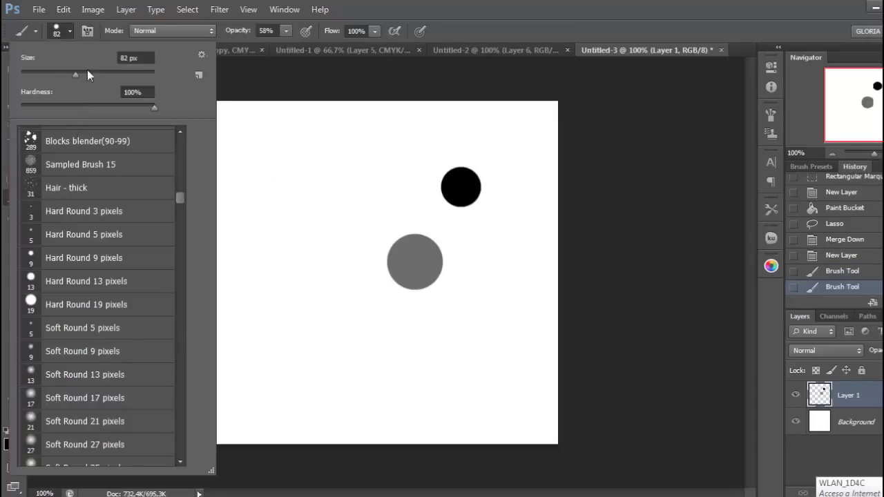
left_click(56, 73)
key("Return")
left_click(286, 31)
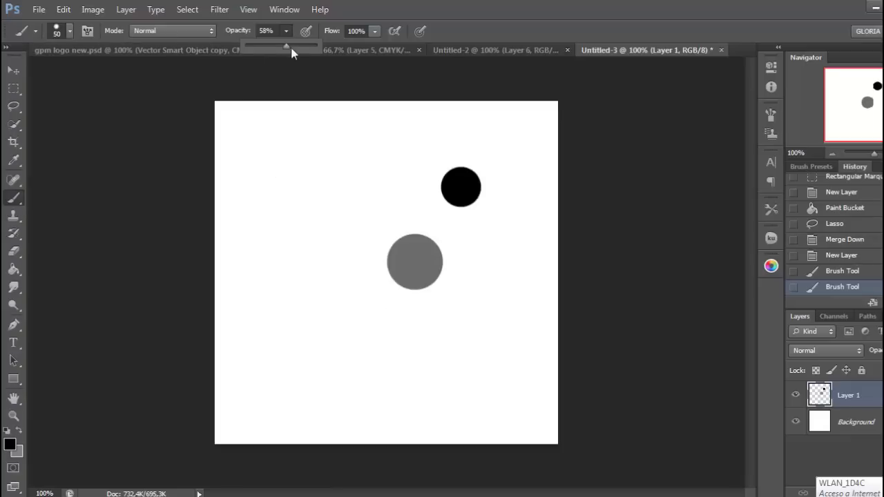
left_click_drag(281, 46, 291, 46)
left_click(335, 209)
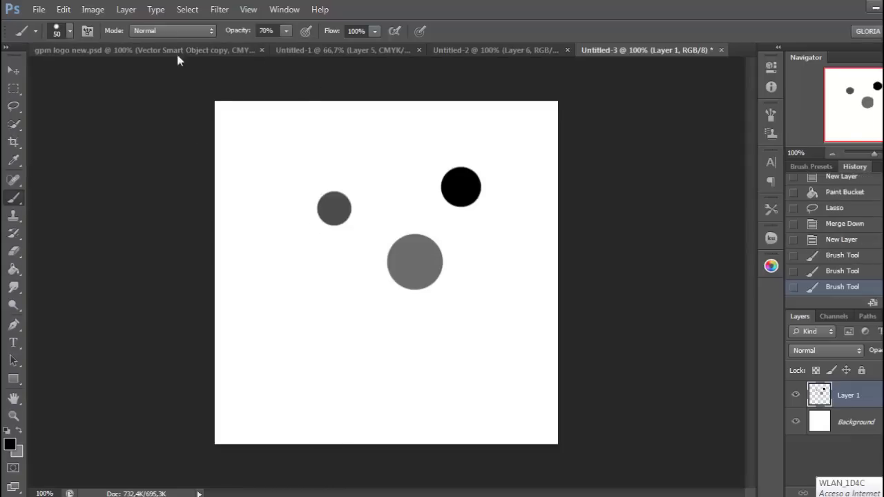
- Stamp a 79 px dot at 34% opacity in the canvas's lower left area
left_click(69, 31)
left_click(72, 75)
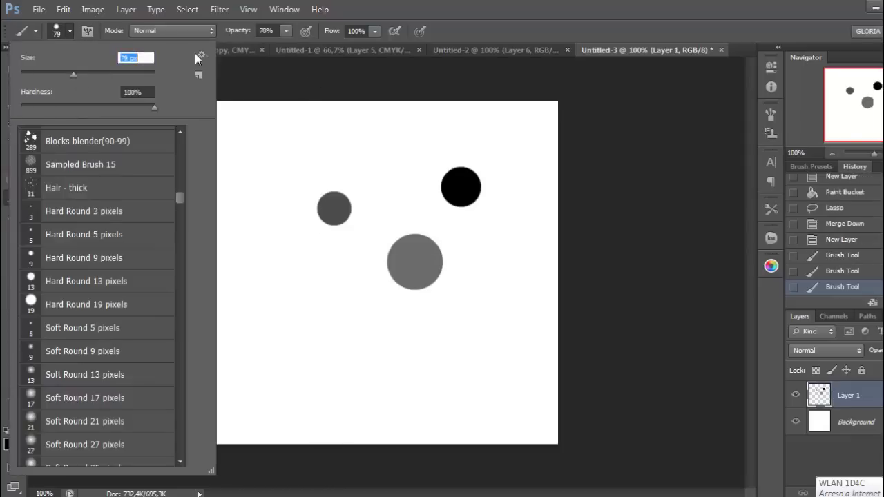
left_click(286, 30)
mouse_move(291, 46)
left_mouse_down()
mouse_move(257, 48)
mouse_move(266, 48)
left_mouse_up()
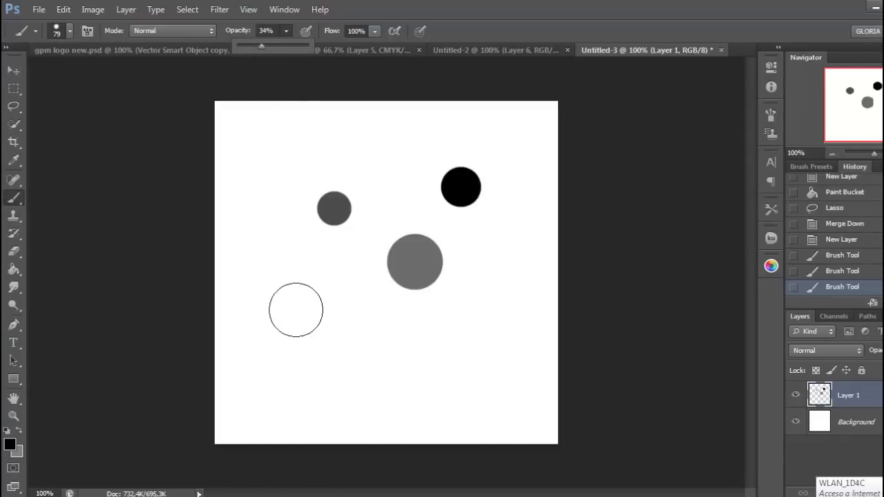
left_click(299, 319)
- Stamp a 47 px dot at 84% opacity between the two dots on the canvas's left side
left_click(69, 31)
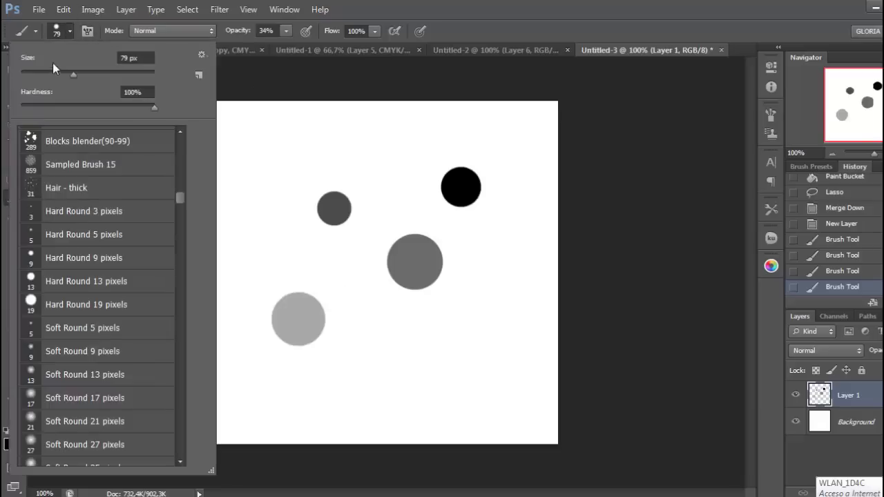
left_click(36, 73)
left_click(286, 31)
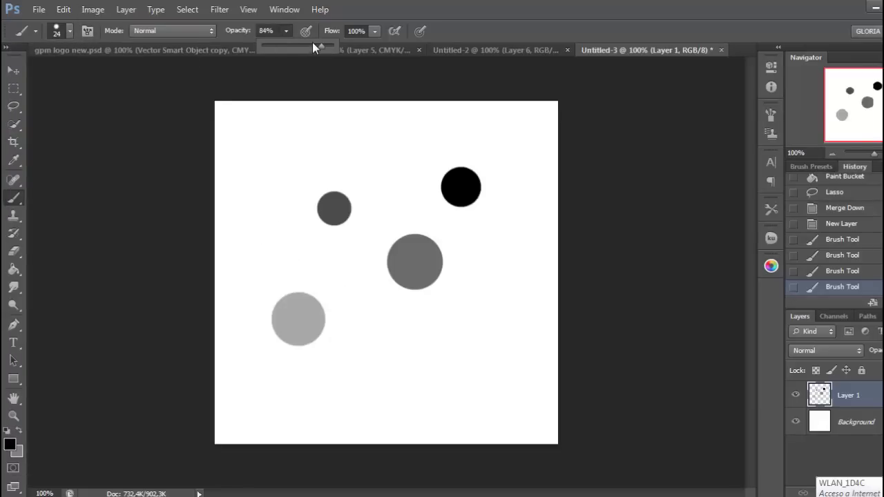
left_click(69, 31)
left_click(59, 74)
key("Return")
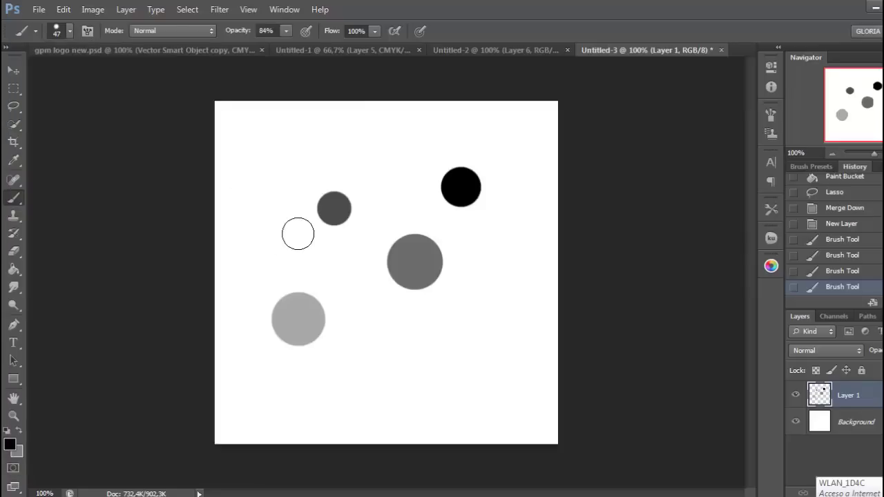
left_click(291, 242)
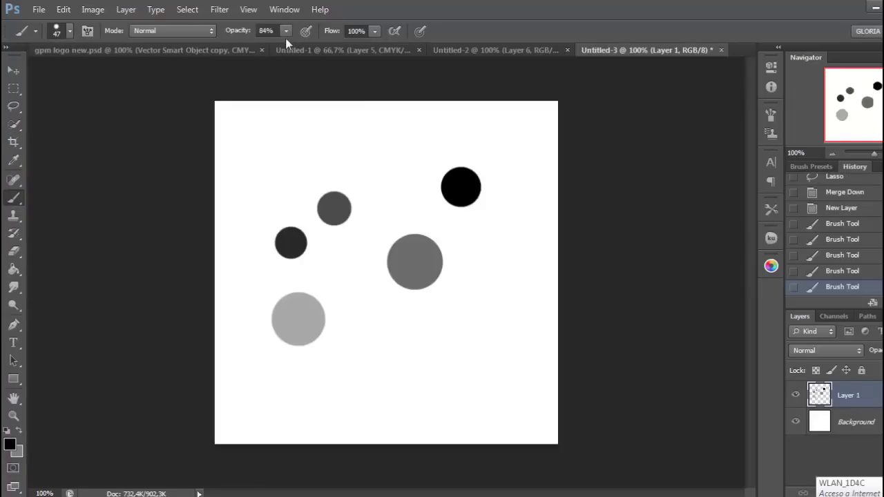
- Stamp a 71 px dot at 84% opacity below the large central dot
left_click(69, 31)
left_click(67, 72)
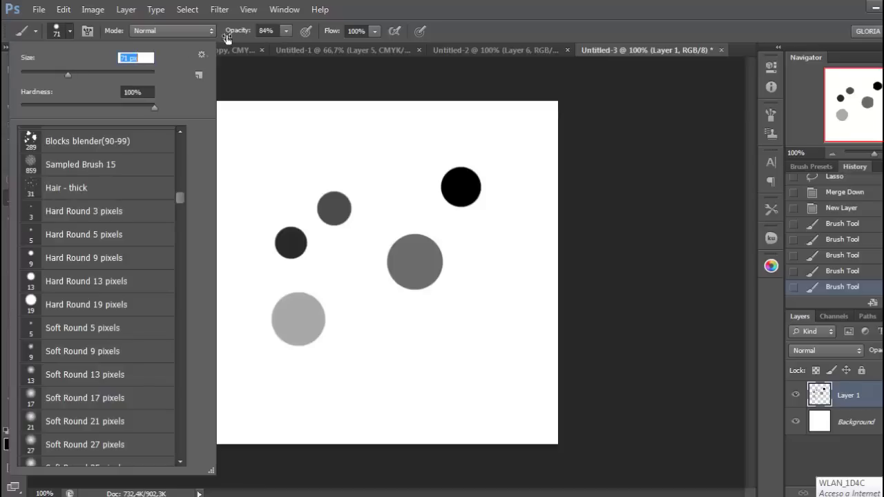
left_click(388, 342)
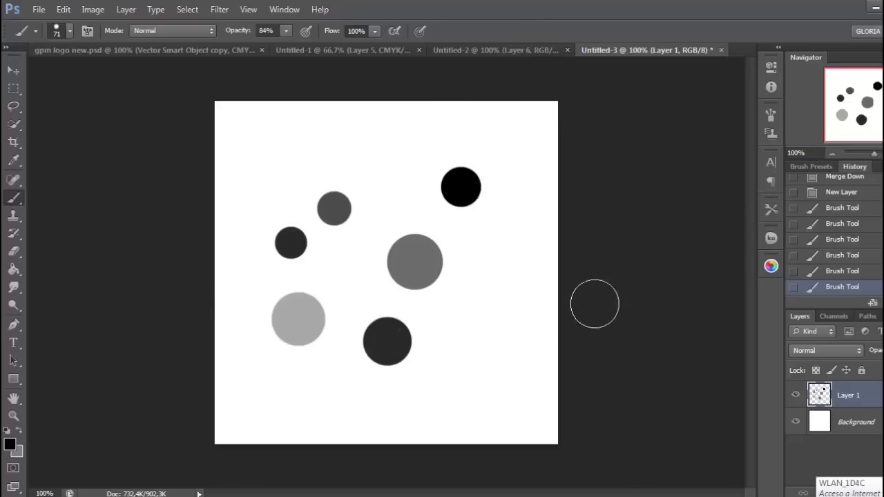
- Define a brush preset from the six dots, keeping the suggested name Sampled Brush 49
right_click(15, 199)
left_click(14, 201)
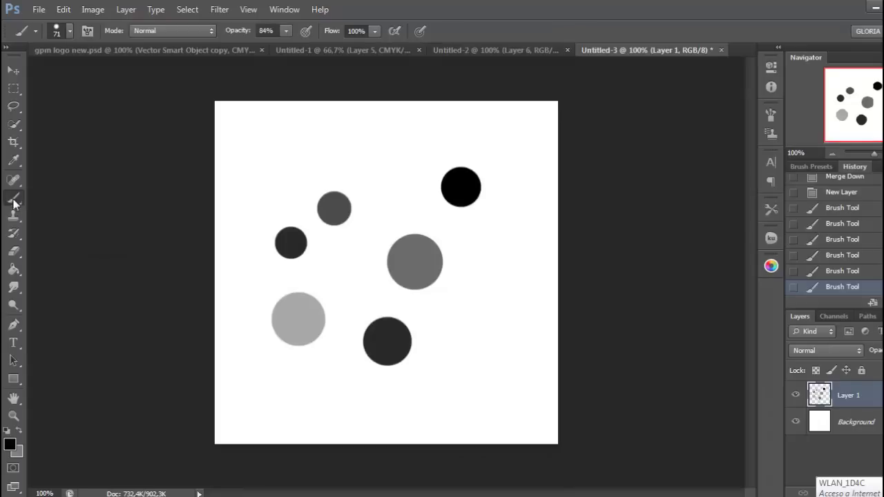
left_click(63, 9)
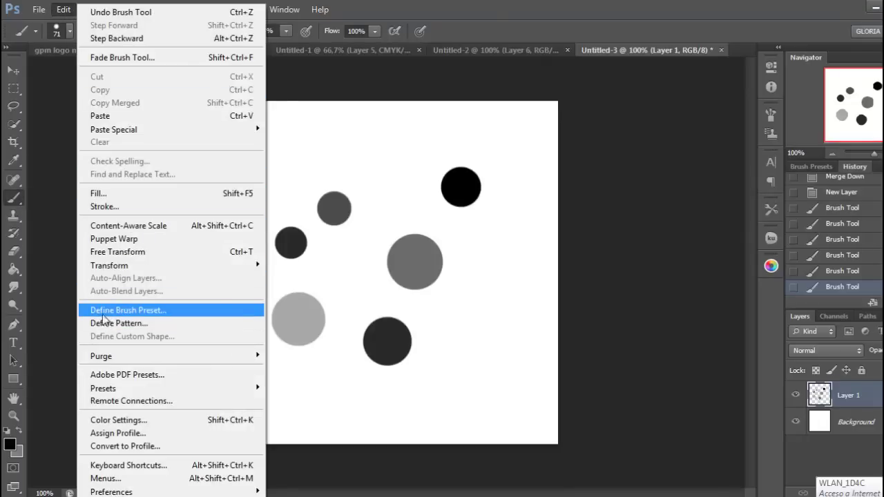
left_click(158, 315)
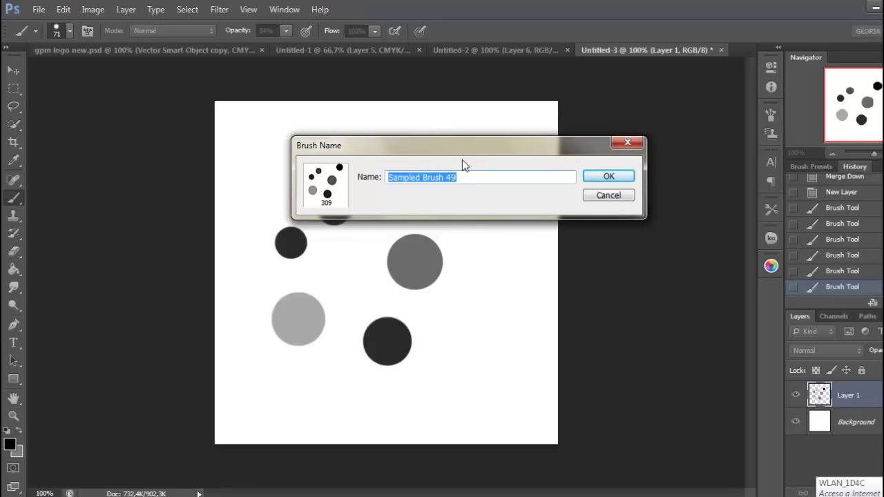
left_click(321, 206)
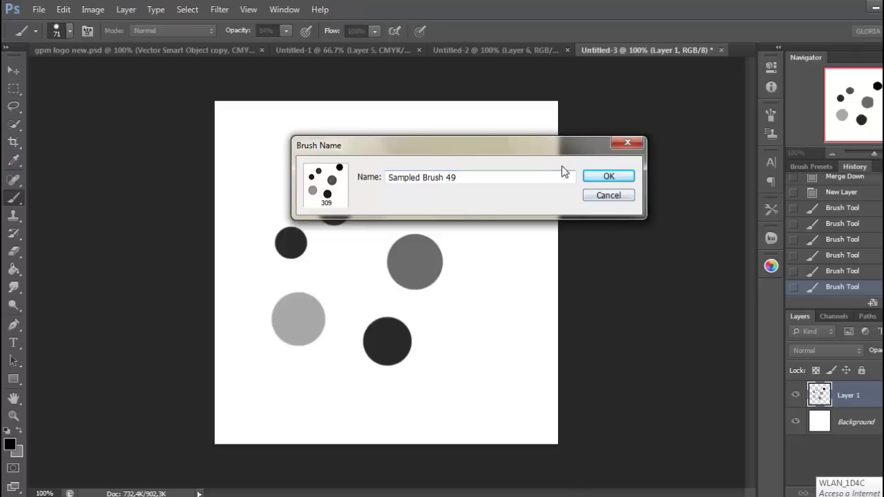
left_click(609, 177)
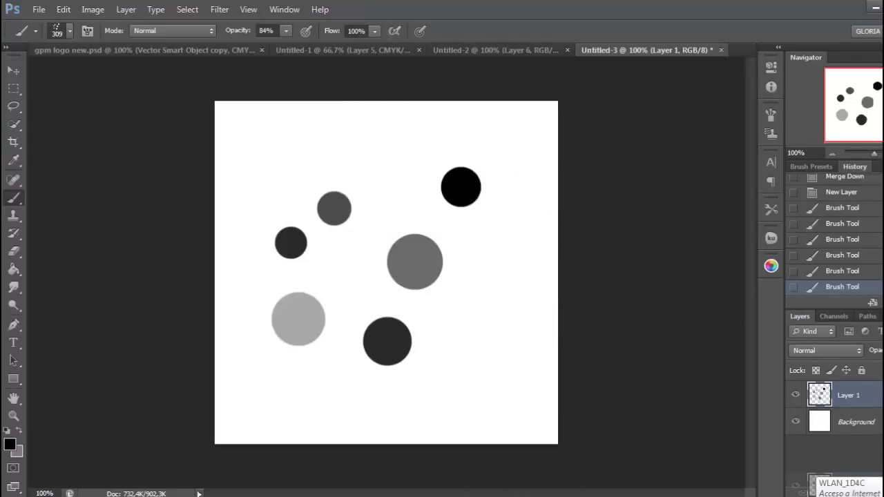
- Delete the layer with the dots, try one full-size stamp of the new brush on the background and undo it
key("Delete")
left_click(376, 237)
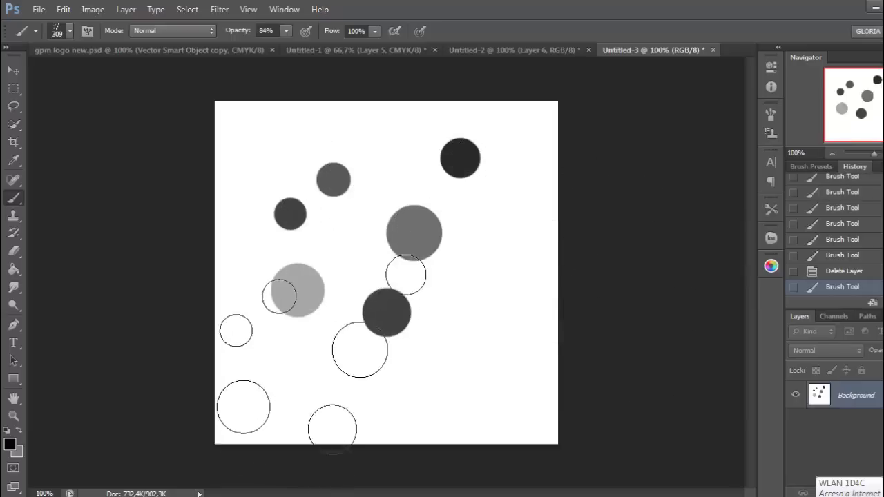
left_click(868, 272)
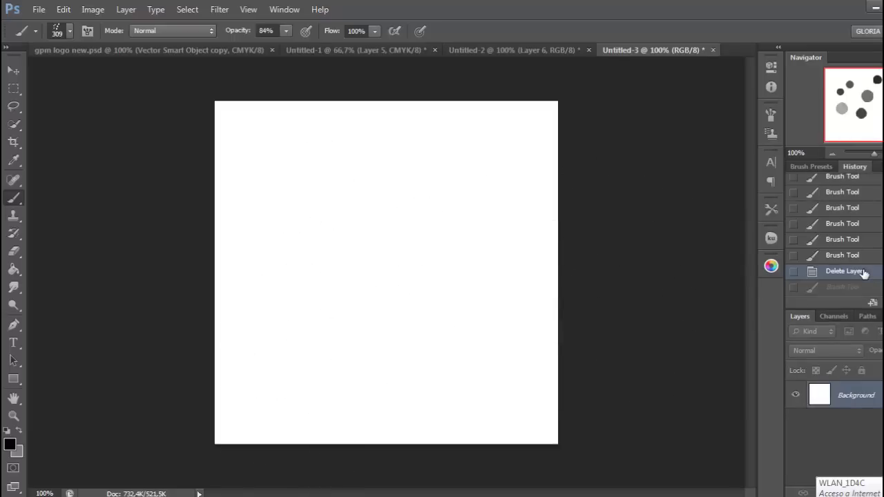
- Set the new brush's size to 77 px, try vertical test strokes on the canvas and undo them
left_click(71, 31)
left_click(71, 74)
mouse_move(281, 149)
left_mouse_down()
mouse_move(271, 356)
mouse_move(286, 405)
mouse_move(276, 134)
mouse_move(289, 131)
left_mouse_up()
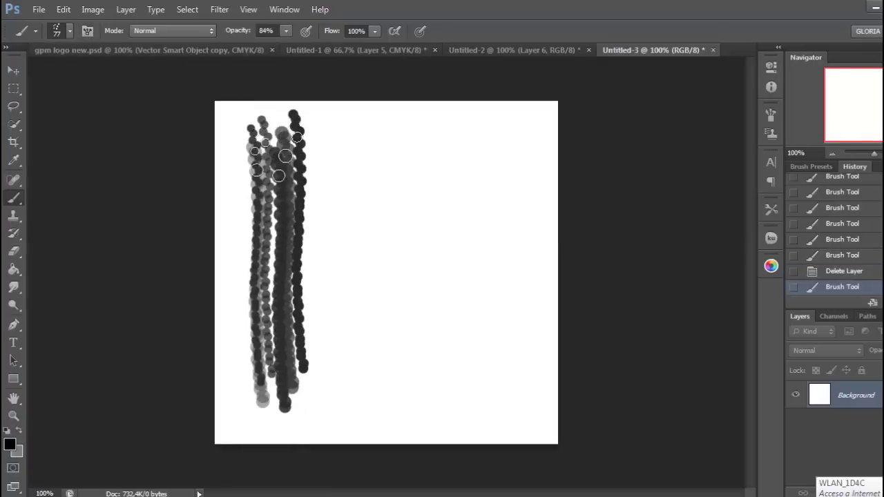
left_click(856, 272)
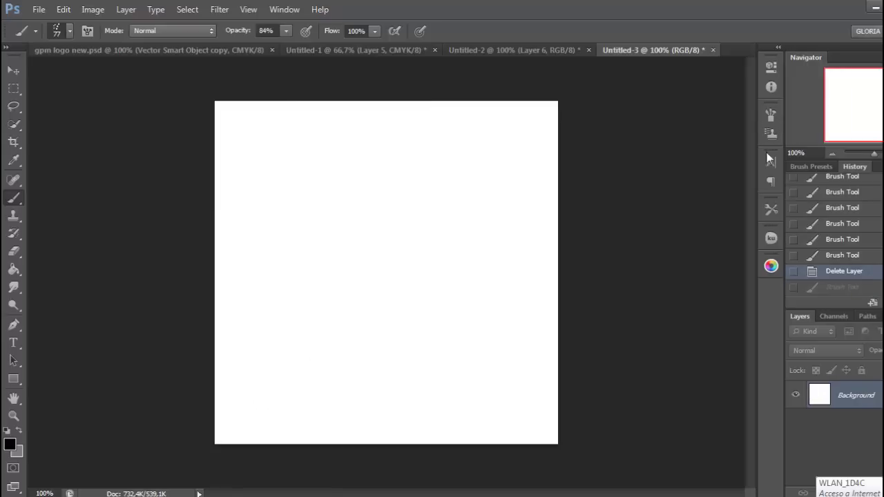
- Set the spacing of the multi-dot brush tip to 1% in the brush settings, keeping spacing enabled
left_click(771, 114)
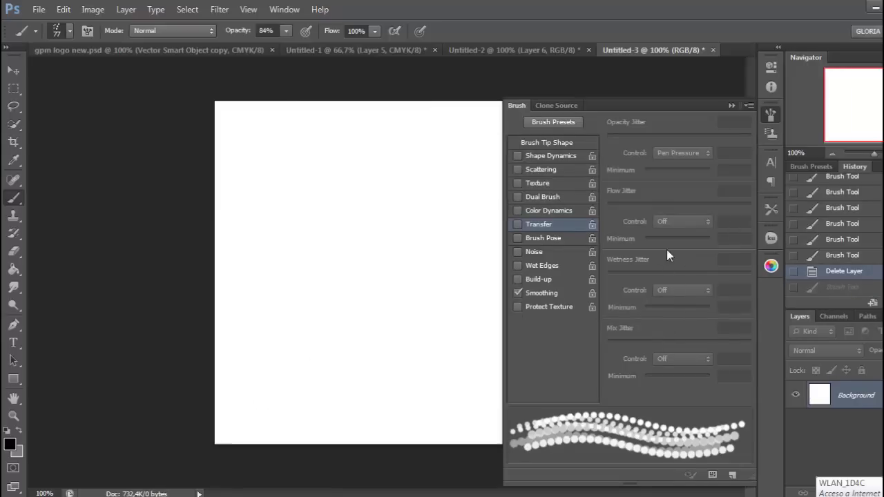
left_click(570, 145)
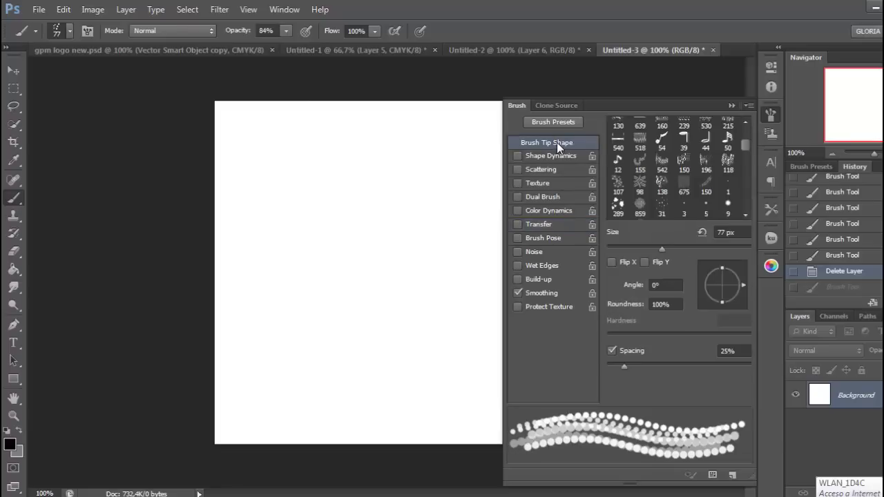
left_click(771, 116)
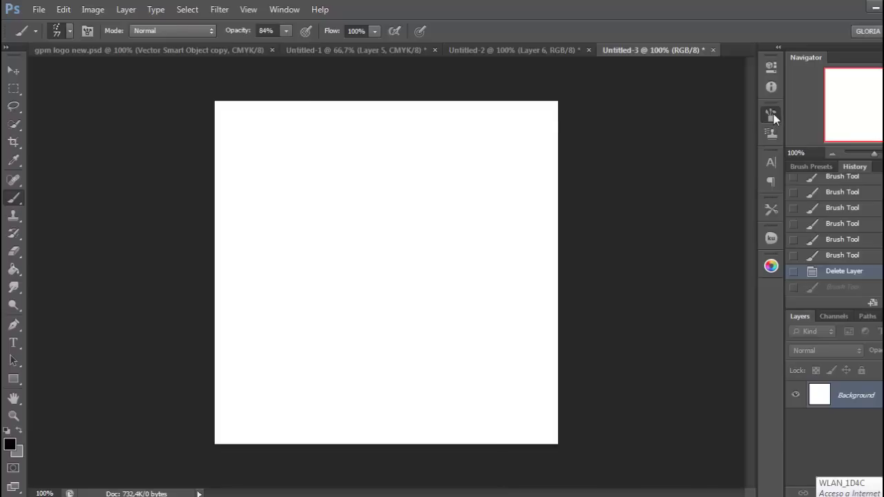
left_click(772, 116)
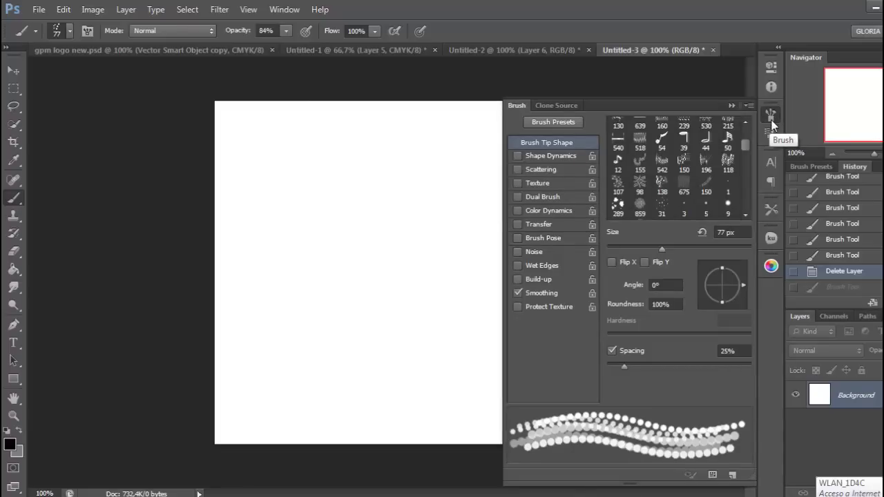
left_click(772, 116)
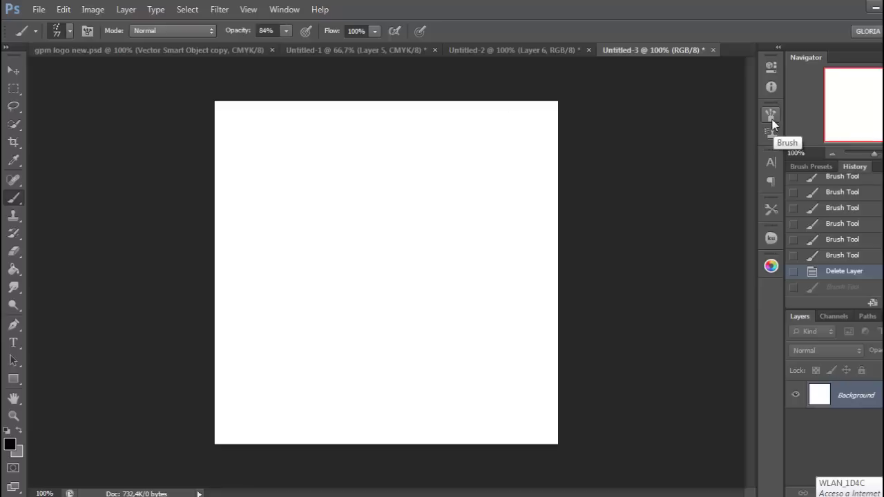
left_click(771, 119)
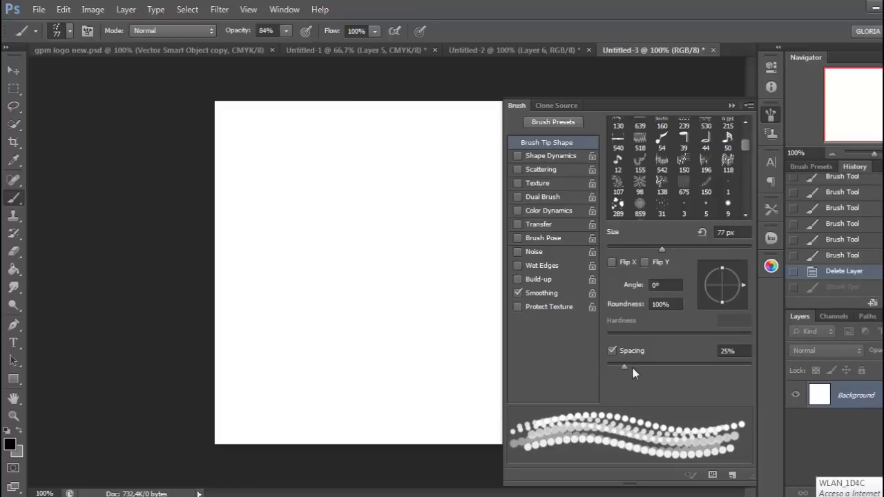
left_click_drag(624, 368, 610, 371)
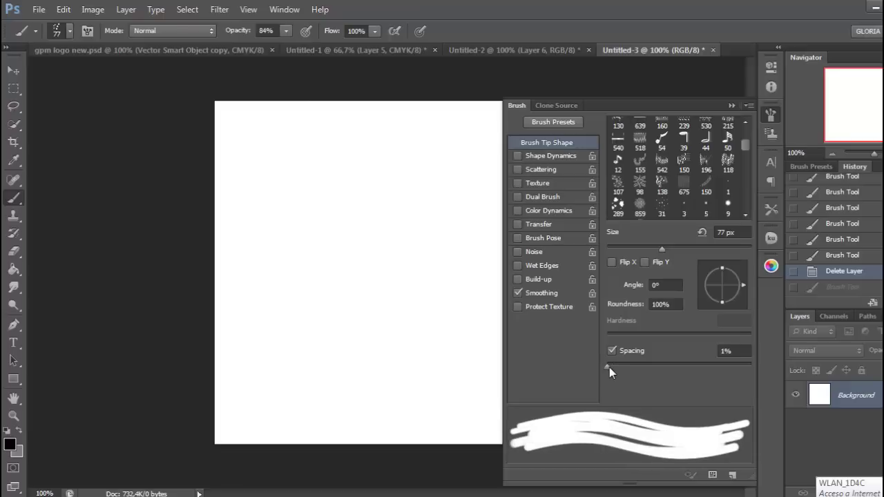
left_click(612, 351)
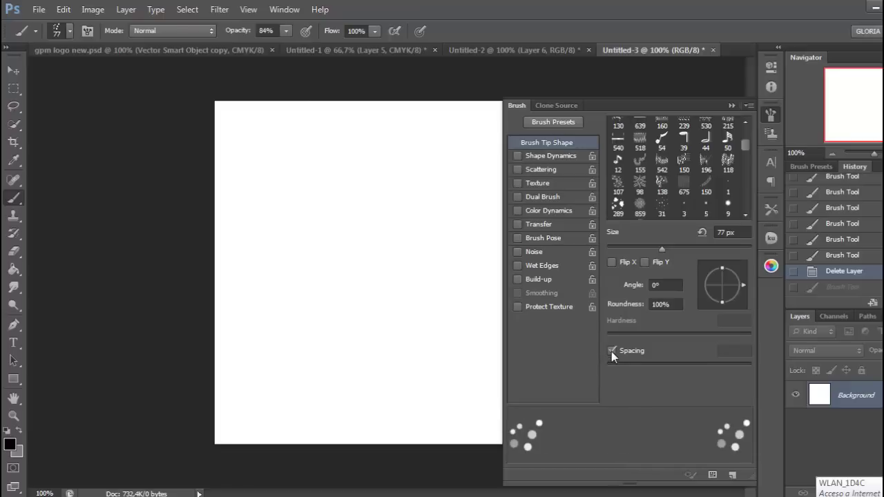
left_click(612, 351)
mouse_move(608, 367)
left_mouse_down()
mouse_move(736, 366)
mouse_move(604, 367)
mouse_move(560, 391)
left_mouse_up()
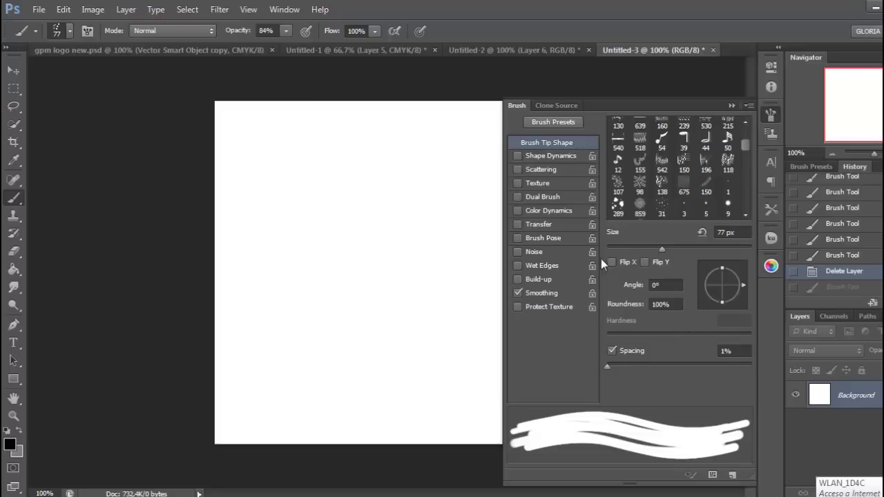
- Enable Shape Dynamics for the brush with size controlled by Pen Pressure and a minimum diameter of 0%
left_click(531, 158)
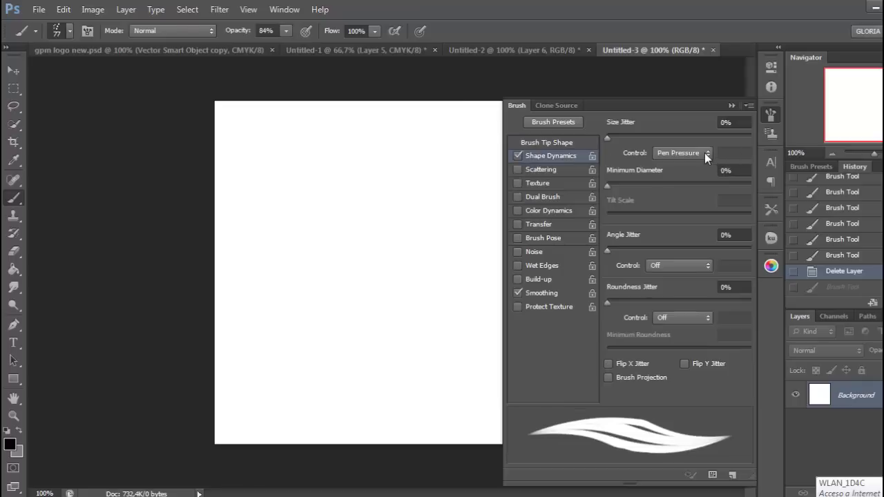
left_click(701, 152)
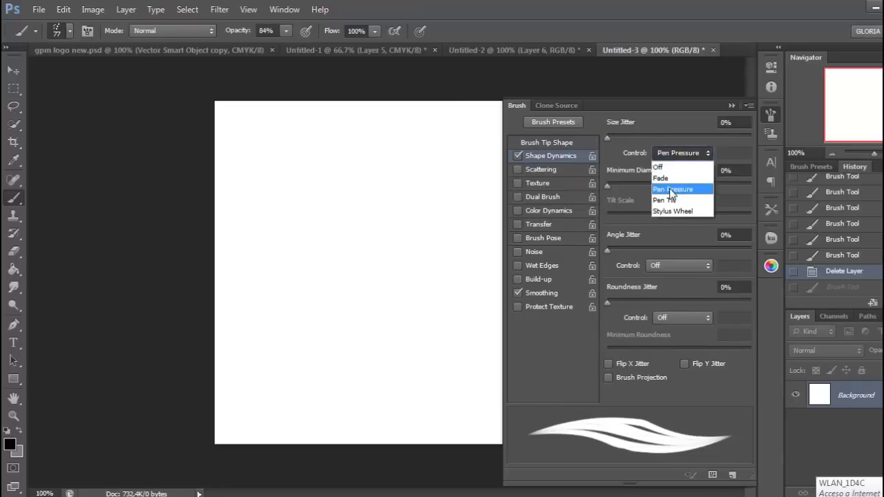
left_click(673, 191)
mouse_move(607, 187)
left_mouse_down()
mouse_move(693, 189)
mouse_move(579, 198)
left_mouse_up()
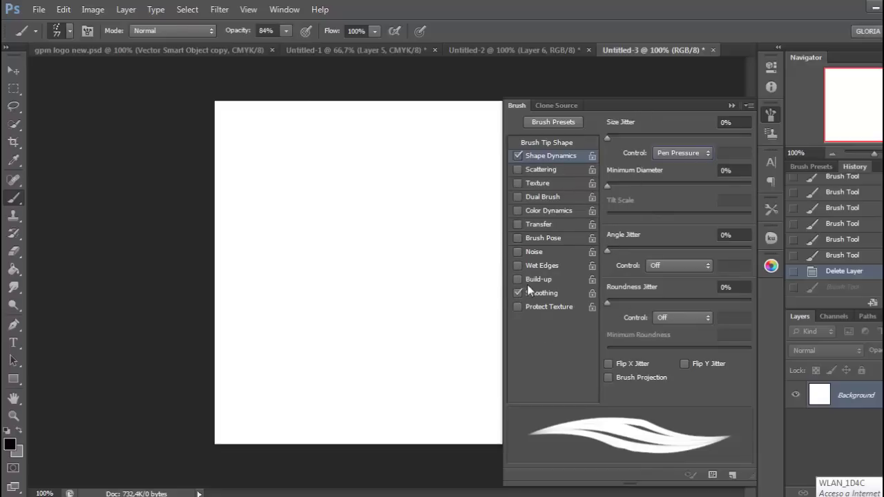
- Enable Transfer with opacity controlled by Pen Pressure, and close the brush settings
left_click(530, 226)
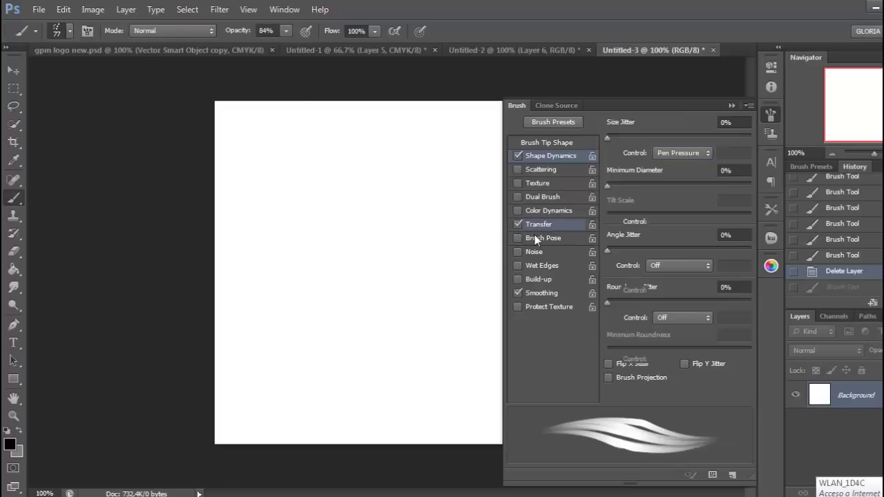
left_click(683, 152)
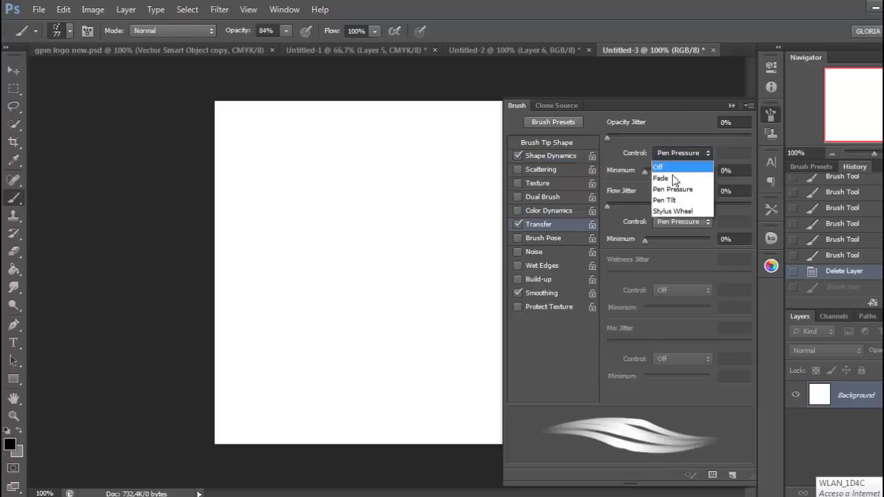
left_click(683, 166)
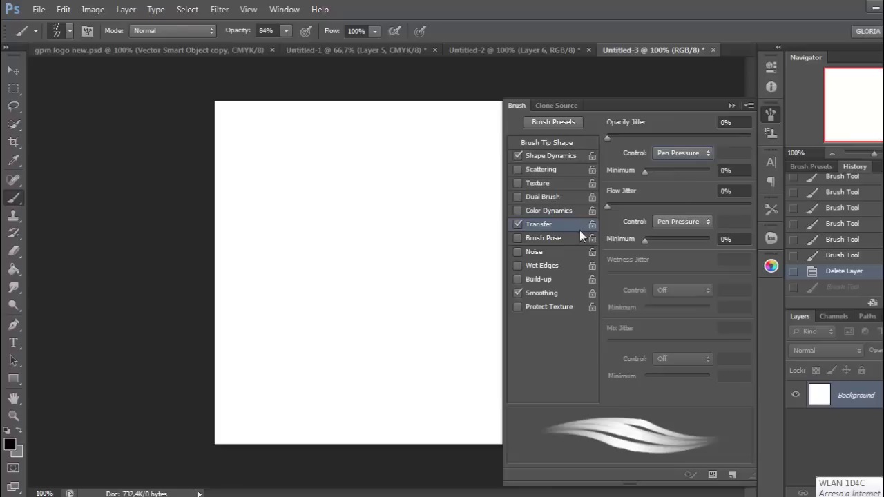
left_click(733, 106)
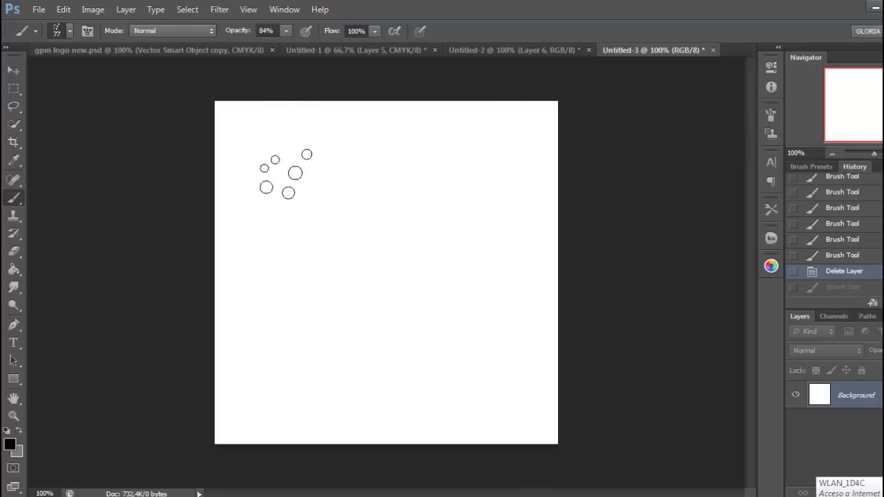
- Paint four long, slightly slanted overlapping test strokes down the left part of the white canvas at 77 px
left_click_drag(289, 131, 254, 338)
left_click_drag(331, 130, 253, 387)
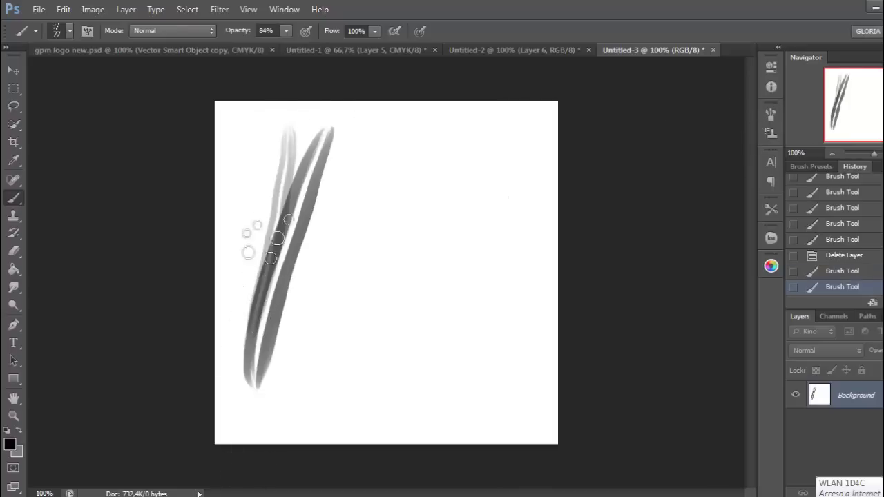
left_click_drag(338, 121, 262, 375)
left_click_drag(345, 121, 296, 363)
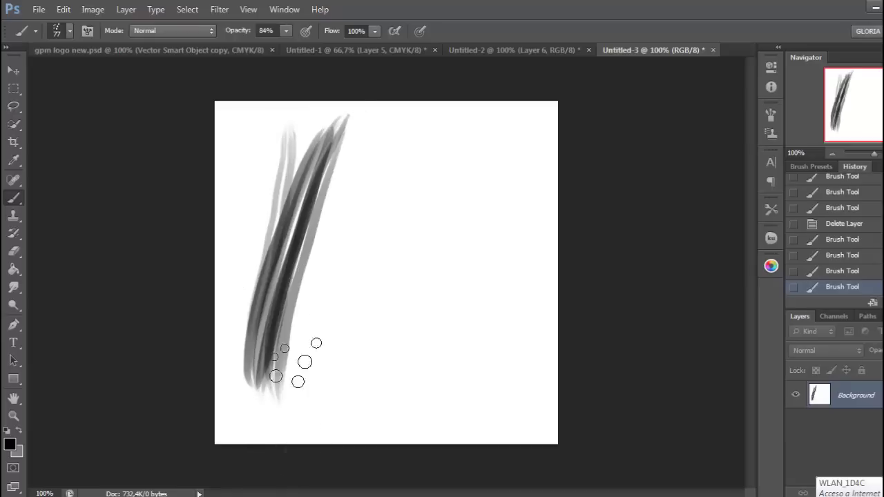
- Reduce the brush size to 40 px and paint a second bundle of fine strands beside the first strokes
left_click(69, 31)
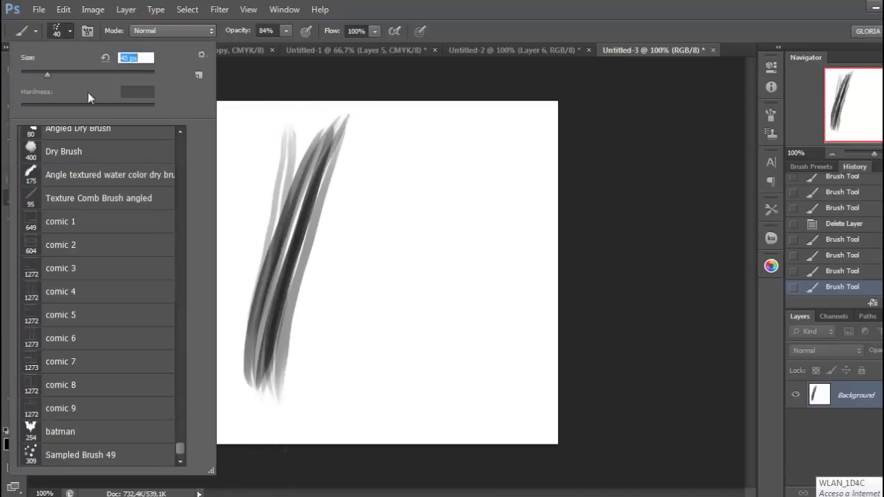
left_click(355, 128)
mouse_move(355, 128)
left_mouse_down()
mouse_move(326, 215)
mouse_move(307, 367)
mouse_move(313, 416)
mouse_move(359, 138)
left_mouse_up()
mouse_move(359, 139)
left_mouse_down()
mouse_move(331, 428)
mouse_move(355, 148)
mouse_move(326, 314)
mouse_move(345, 453)
mouse_move(333, 389)
mouse_move(367, 152)
left_mouse_up()
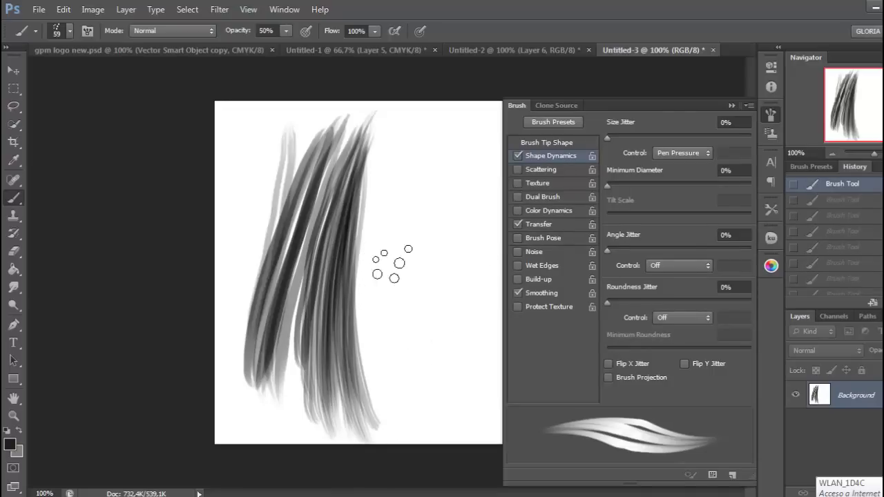
- Save the configured brush as a new preset named Hair 1 with its size captured, and try it with loose strokes beside the strands
left_click(733, 476)
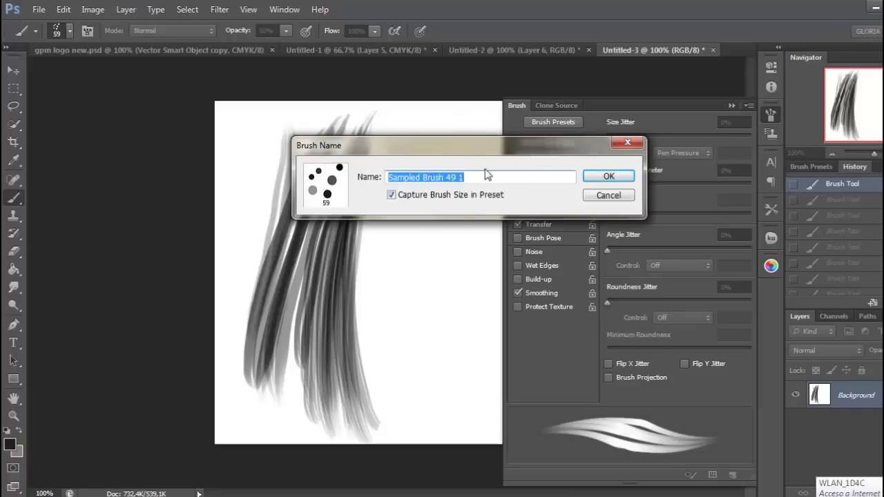
key("BackSpace")
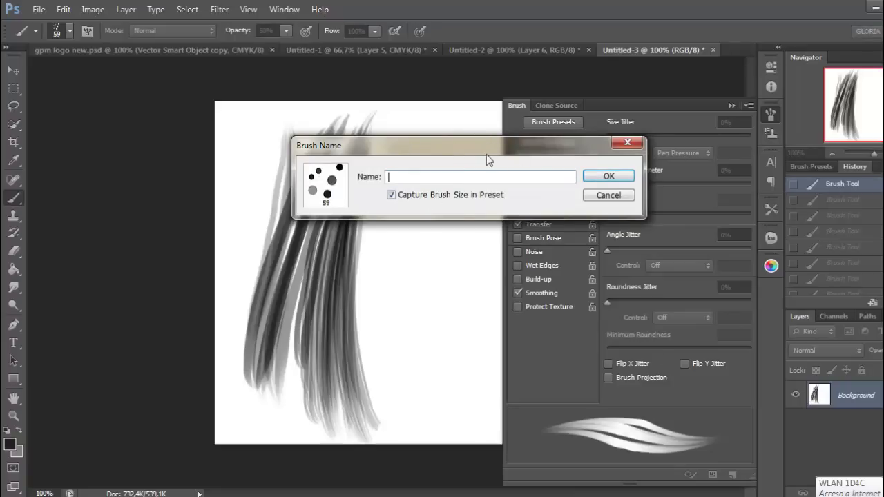
type("Hair 1")
left_click(608, 176)
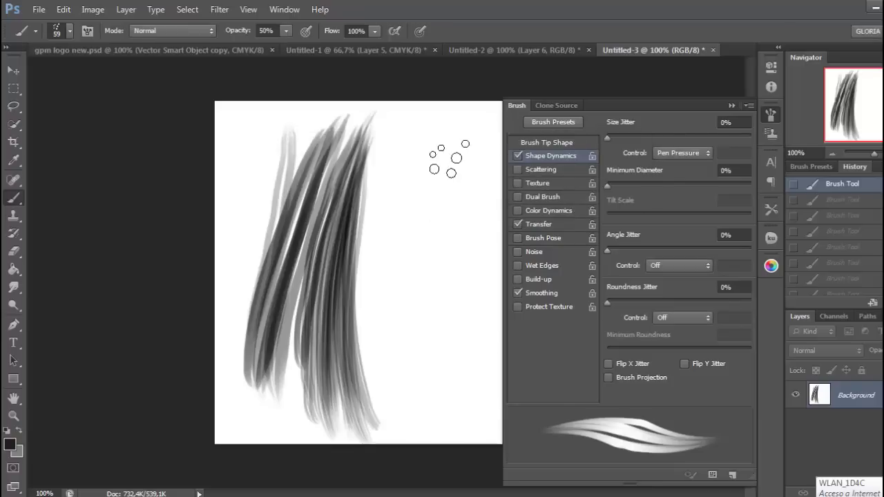
mouse_move(449, 158)
left_mouse_down()
mouse_move(418, 229)
mouse_move(383, 369)
mouse_move(429, 220)
left_mouse_up()
left_click_drag(408, 290, 442, 148)
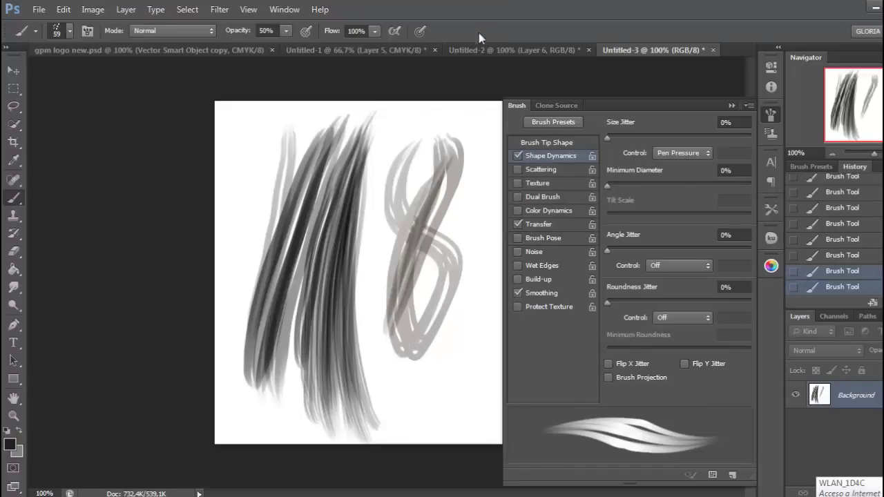
- Delete the Sampled Brush 49 preset from the brush list
left_click(69, 31)
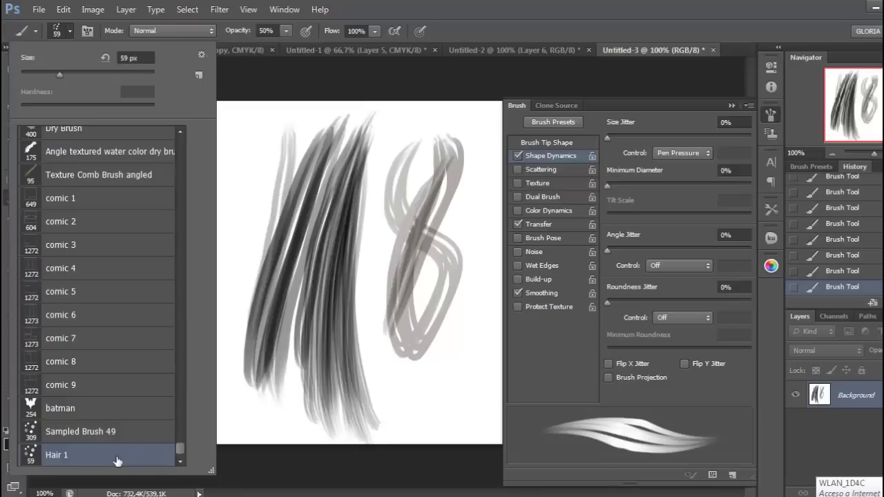
left_click(125, 435)
right_click(125, 438)
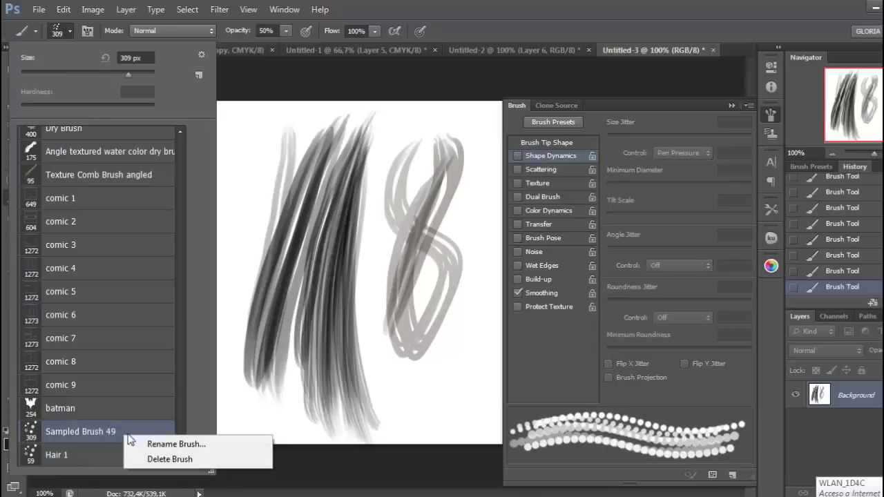
left_click(159, 458)
left_click(397, 203)
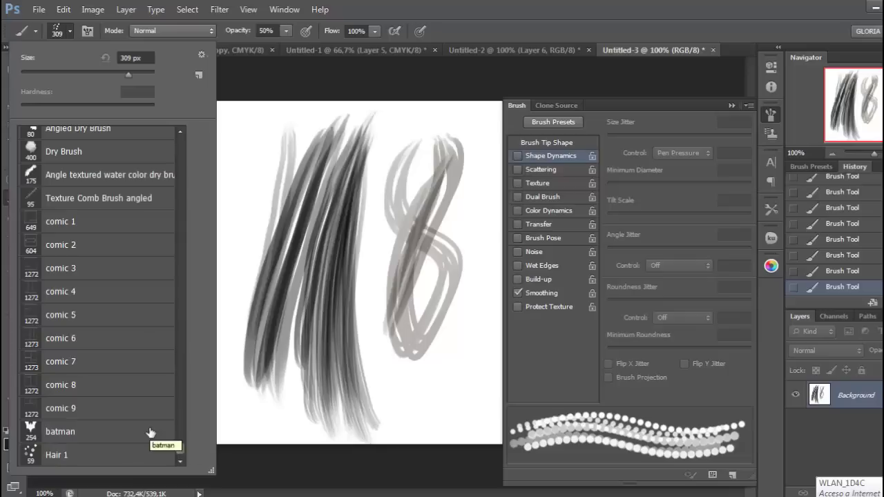
- Select the Hair 1 preset, try zigzag strokes in the canvas's upper-left corner and close the brush settings
left_click(104, 453)
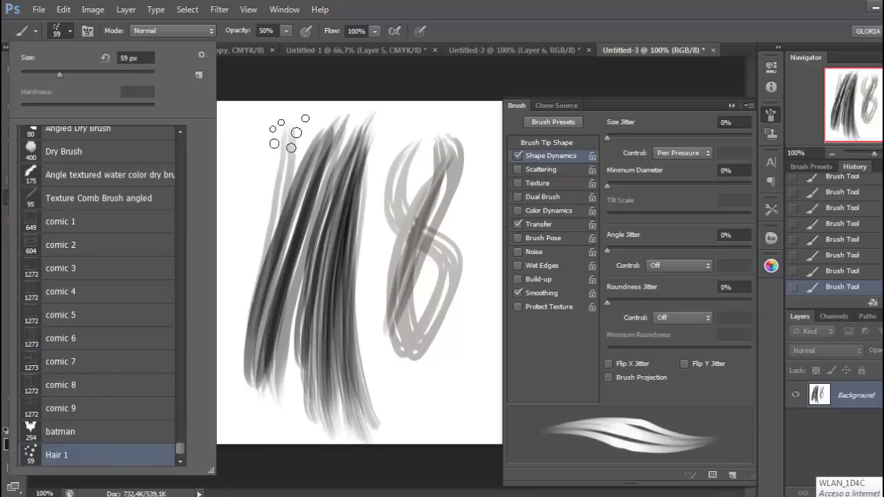
mouse_move(291, 133)
left_mouse_down()
mouse_move(242, 212)
mouse_move(277, 138)
mouse_move(234, 240)
mouse_move(361, 42)
left_mouse_up()
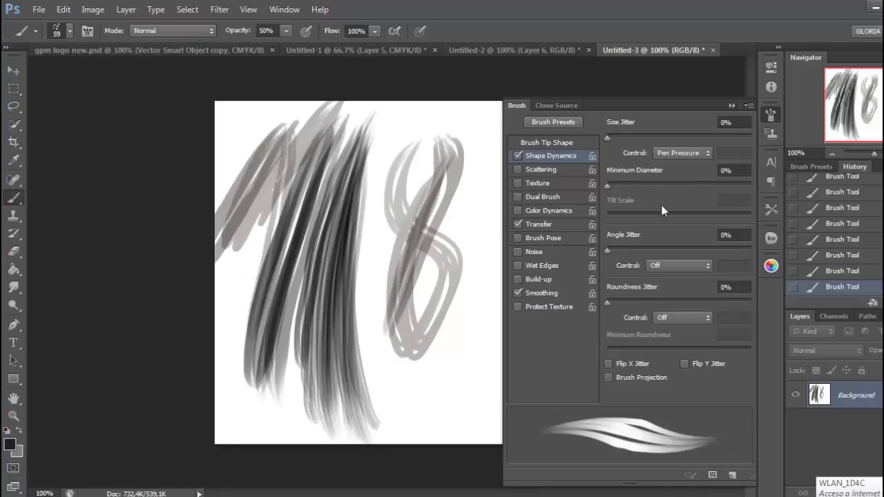
left_click(731, 105)
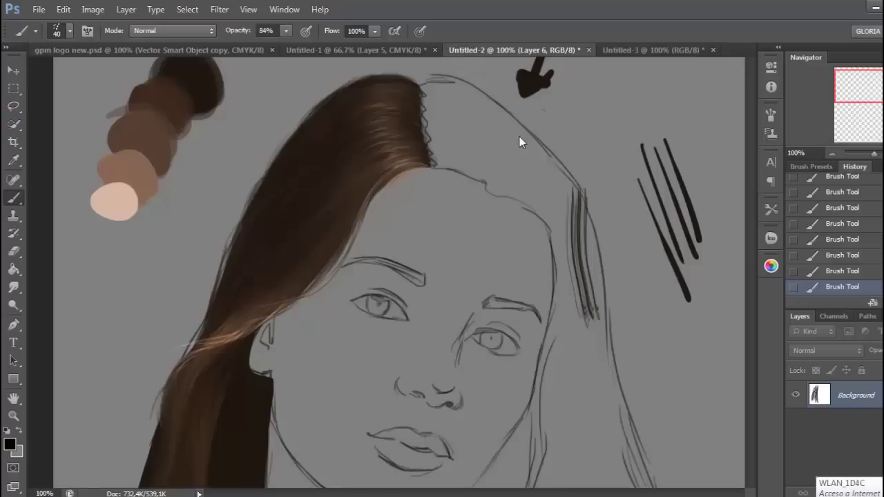
- In the Untitled-2 portrait, sample the dark brown at the hair parting and fill the crown's unpainted right side with hair strokes on Layer 6
left_click(18, 162)
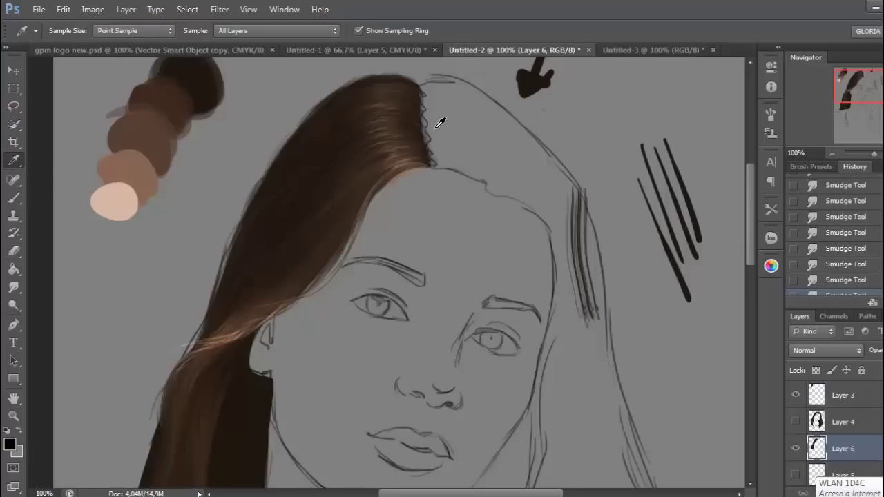
left_click(425, 129)
left_click(13, 197)
mouse_move(479, 170)
left_mouse_down()
mouse_move(449, 163)
mouse_move(493, 178)
left_mouse_up()
mouse_move(442, 163)
left_mouse_down()
mouse_move(536, 206)
mouse_move(432, 151)
mouse_move(456, 156)
mouse_move(434, 156)
mouse_move(459, 160)
mouse_move(467, 147)
mouse_move(420, 127)
mouse_move(436, 128)
mouse_move(457, 151)
mouse_move(482, 151)
mouse_move(435, 127)
mouse_move(443, 121)
mouse_move(431, 101)
mouse_move(443, 99)
mouse_move(427, 89)
mouse_move(460, 86)
left_mouse_up()
mouse_move(539, 163)
left_mouse_down()
mouse_move(439, 93)
mouse_move(492, 140)
mouse_move(525, 147)
mouse_move(500, 124)
mouse_move(460, 109)
mouse_move(542, 170)
mouse_move(474, 123)
mouse_move(525, 153)
mouse_move(543, 177)
mouse_move(481, 142)
mouse_move(481, 163)
mouse_move(538, 207)
mouse_move(490, 147)
mouse_move(497, 142)
mouse_move(467, 127)
mouse_move(465, 93)
mouse_move(574, 223)
mouse_move(521, 165)
mouse_move(565, 246)
mouse_move(568, 229)
mouse_move(502, 177)
mouse_move(517, 177)
mouse_move(569, 227)
mouse_move(547, 194)
mouse_move(448, 123)
left_mouse_up()
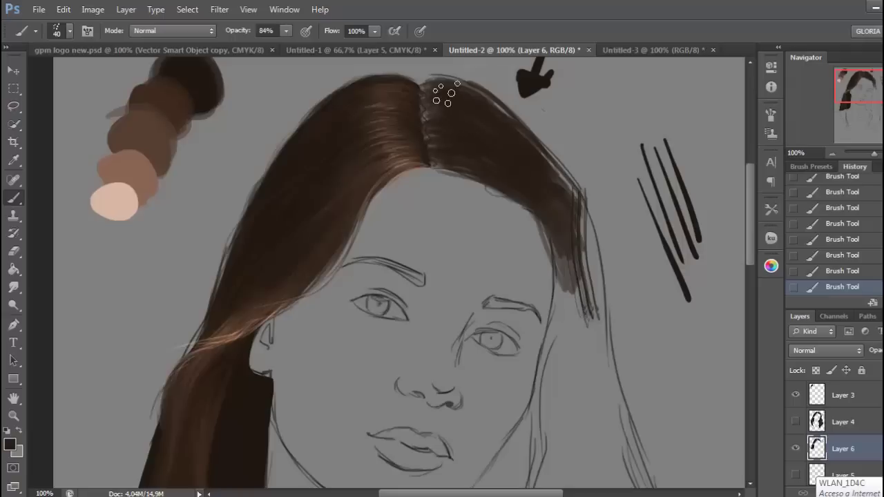
- Reduce the brush size to 24 px, sample the second-darkest brown swatch and paint lighter strands over the crown's right side
left_click(69, 30)
left_click_drag(33, 79, 52, 88)
left_click(287, 32)
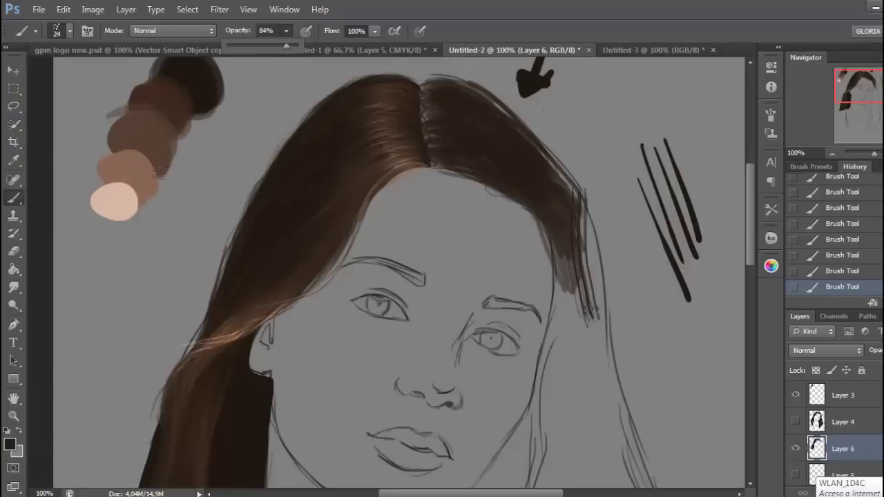
left_click(13, 160)
left_click(170, 98)
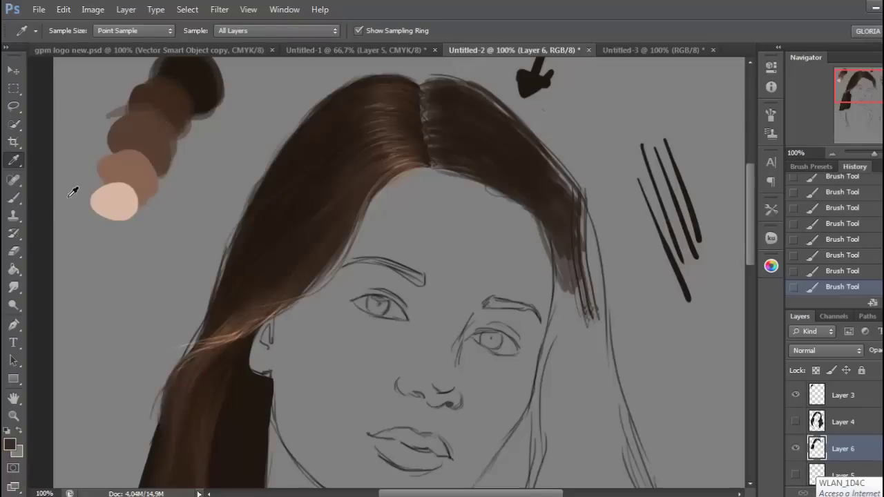
left_click(15, 200)
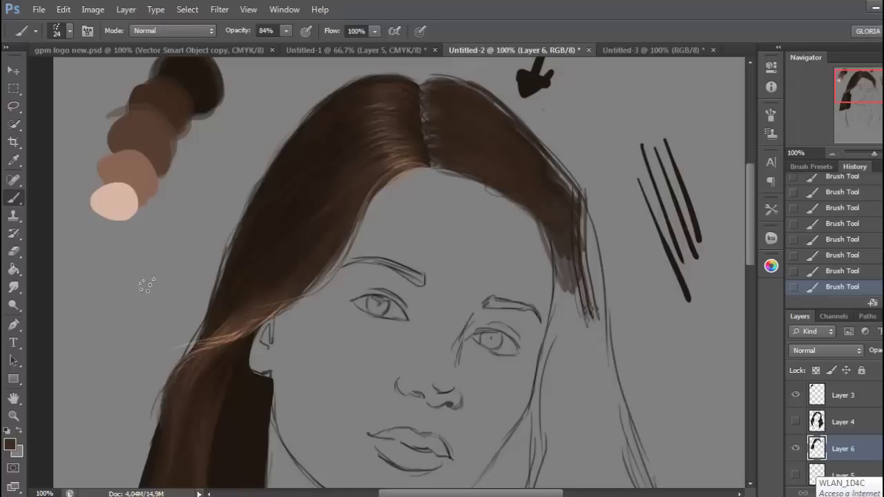
- Smudge away the grey gaps along the hair parting and deepen the area with strands in the darkest brown swatch color
left_click(13, 286)
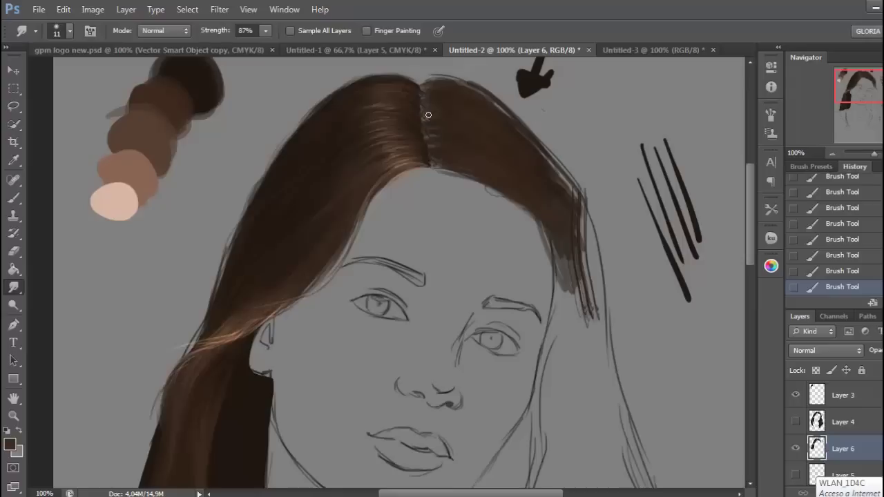
left_click_drag(430, 93, 429, 88)
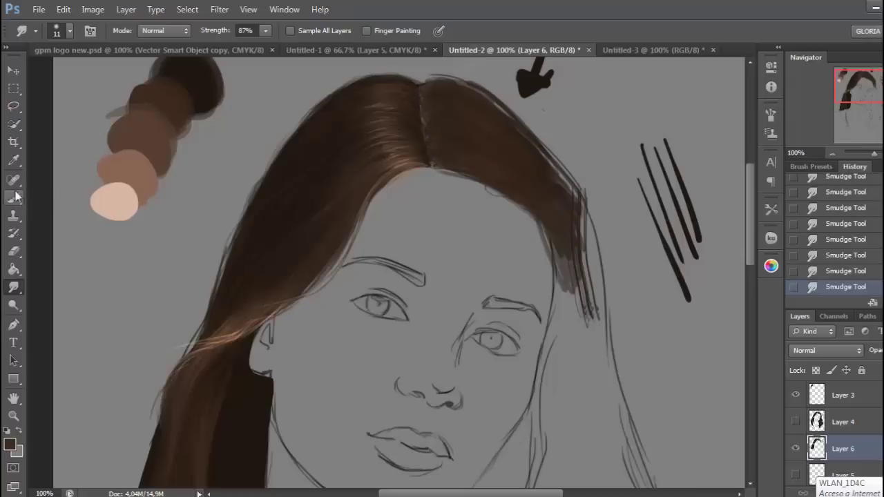
left_click(14, 161)
left_click(194, 82)
left_click(14, 198)
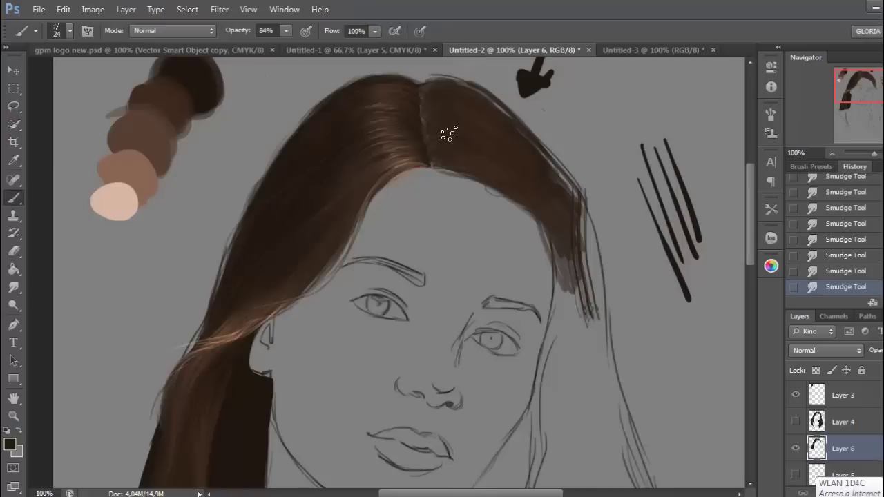
left_click(449, 134)
left_click(438, 120)
left_click(426, 113)
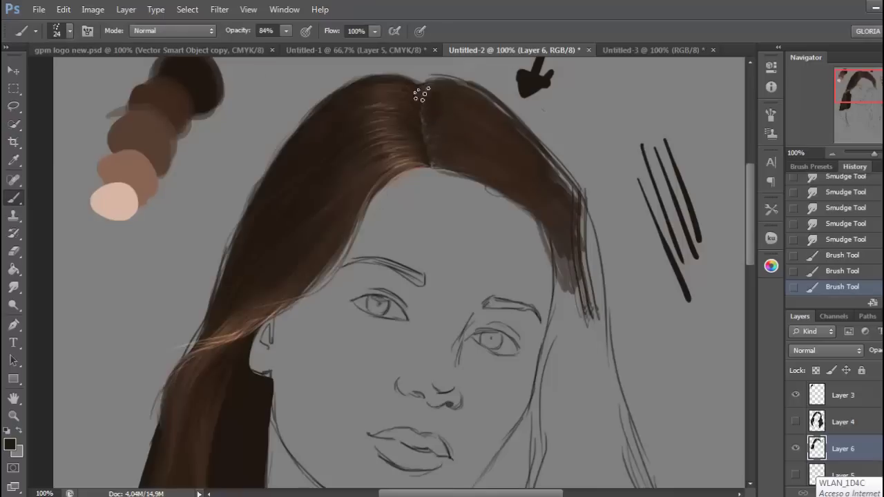
mouse_move(421, 94)
left_mouse_down()
mouse_move(462, 107)
mouse_move(432, 137)
left_mouse_up()
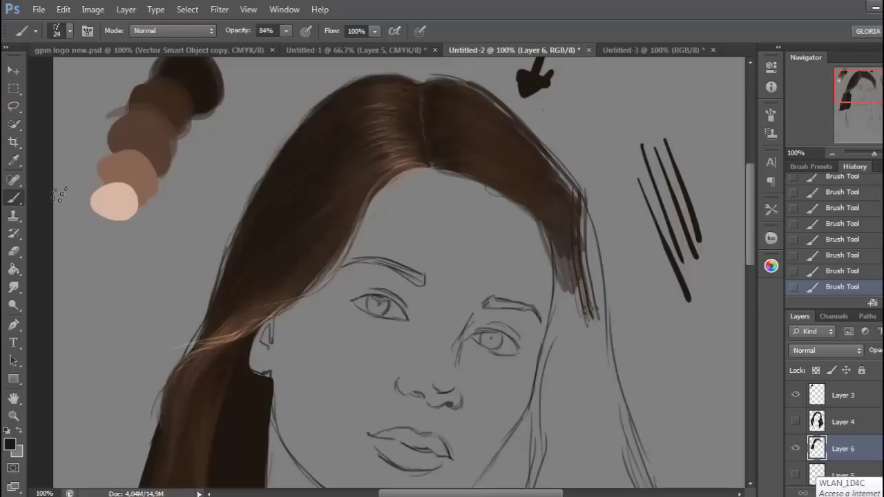
- Sample the third-darkest brown swatch, paint lighter strands on the crown's right side and blend them with the Smudge tool
left_click(14, 160)
left_click(154, 136)
left_click(14, 198)
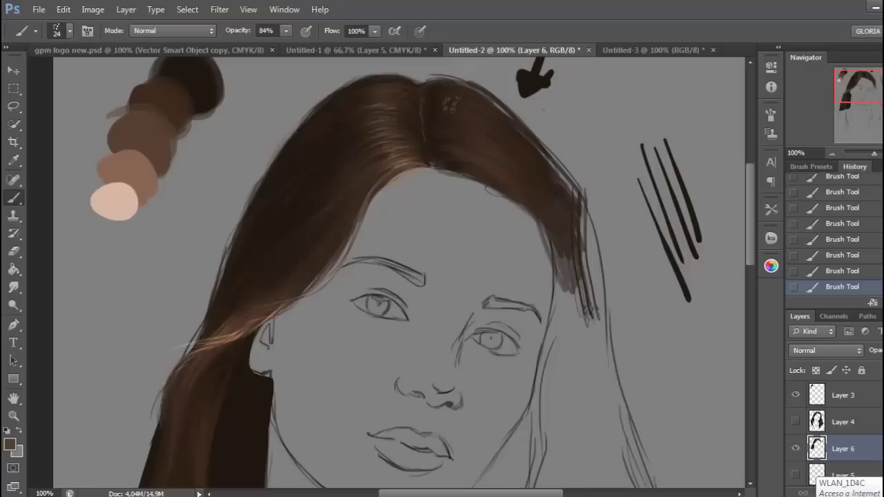
left_click(12, 284)
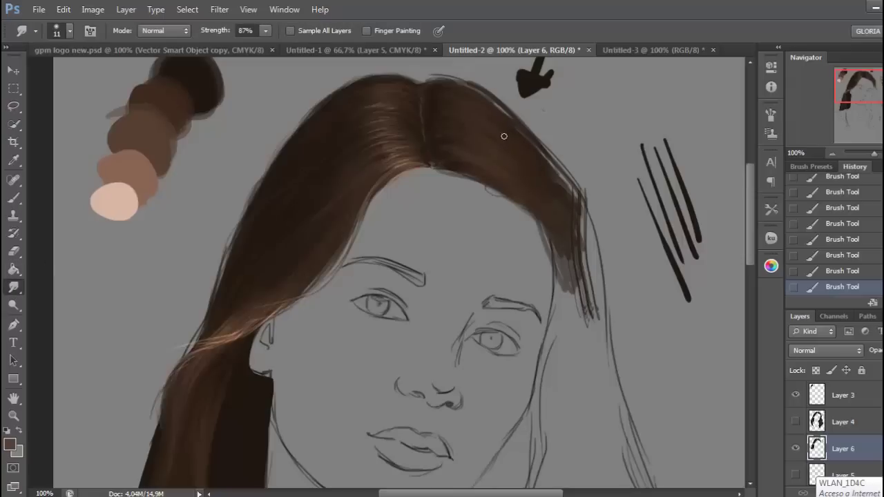
left_click_drag(473, 161, 472, 159)
left_click_drag(469, 157, 439, 148)
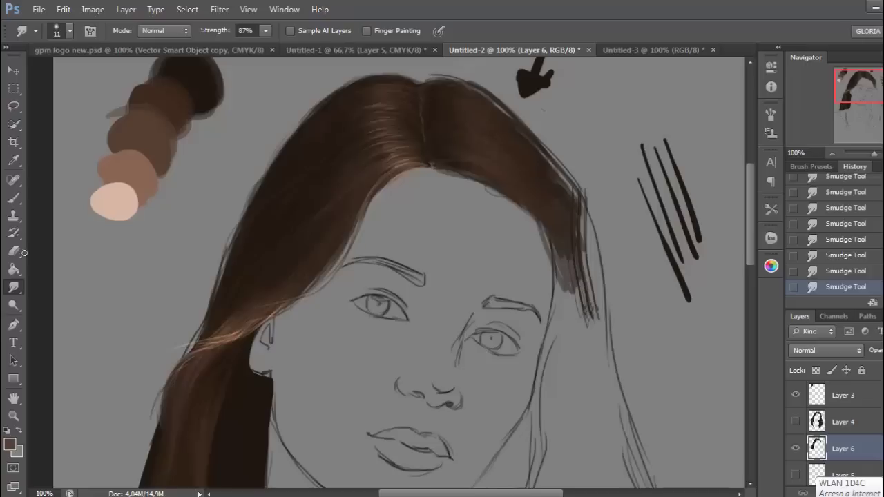
- Sample a brown from the painted hair and add short strands above the forehead on the crown's right side
left_click(20, 162)
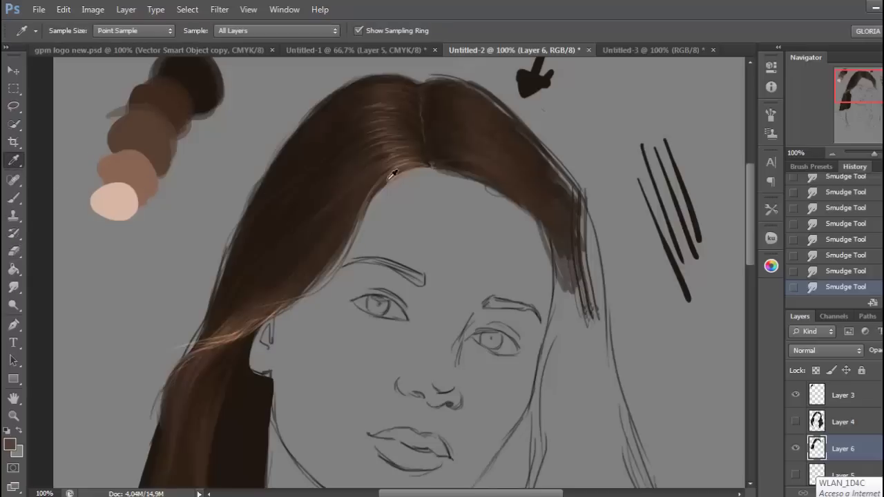
left_click(14, 198)
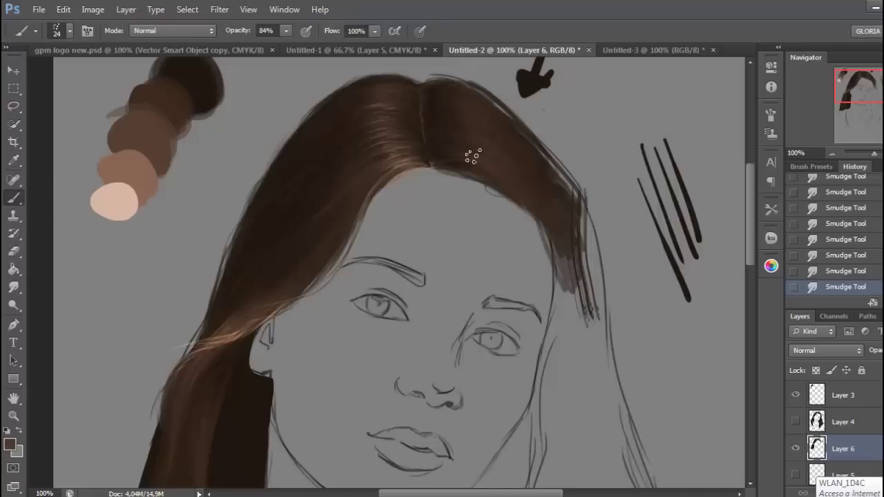
mouse_move(481, 158)
left_mouse_down()
mouse_move(443, 150)
mouse_move(490, 156)
left_mouse_up()
left_click(490, 155)
left_click(490, 155)
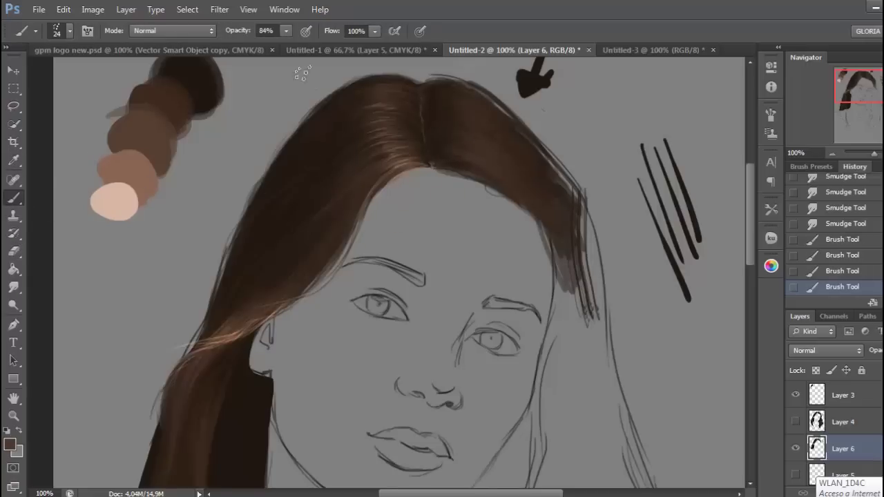
- Raise the brush opacity to 100% and paint stronger highlight strands across the middle of the crown's right side
left_click(286, 31)
left_click_drag(295, 44, 304, 44)
left_click(474, 135)
mouse_move(474, 135)
left_mouse_down()
mouse_move(458, 144)
mouse_move(507, 182)
mouse_move(505, 159)
left_mouse_up()
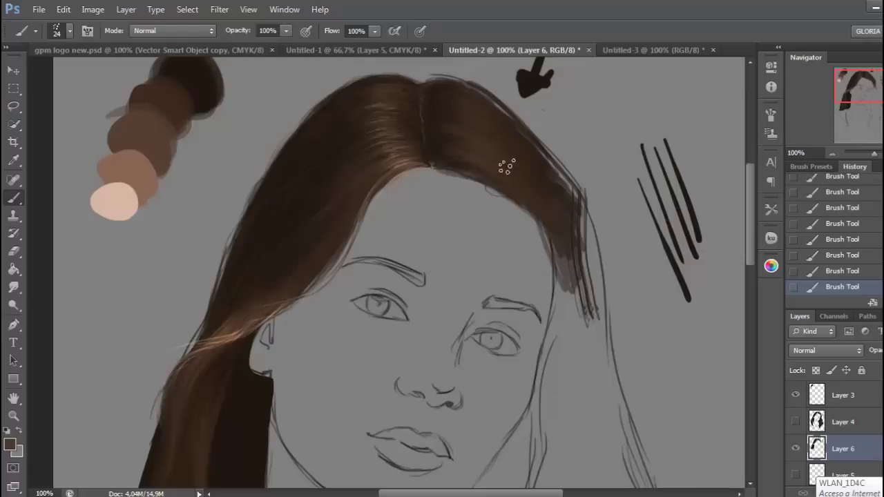
- Sample the dark brown beside the parting, paint dark strands on the crown's right side and blend them with the Smudge tool
left_click(14, 160)
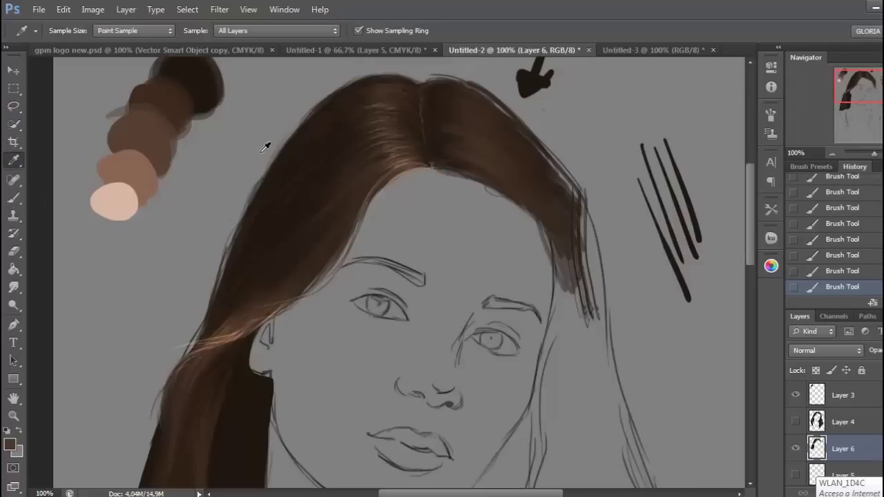
left_click(432, 136)
left_click(14, 197)
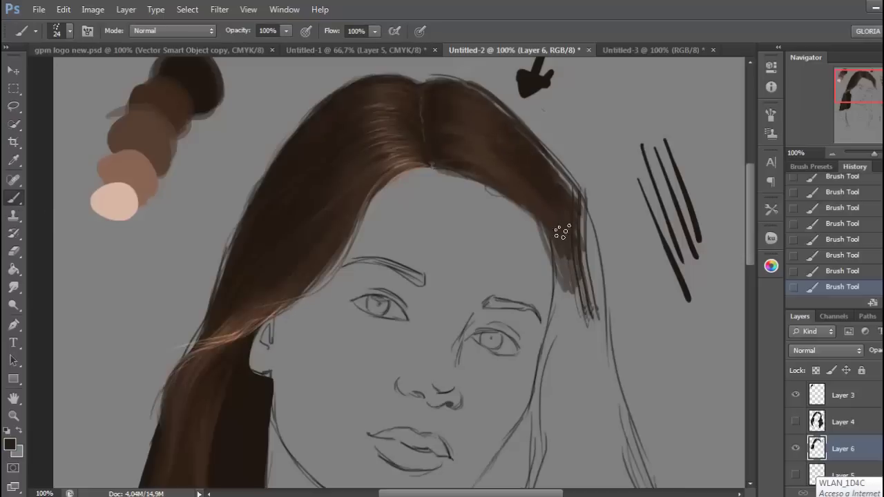
left_click(12, 299)
left_click(14, 288)
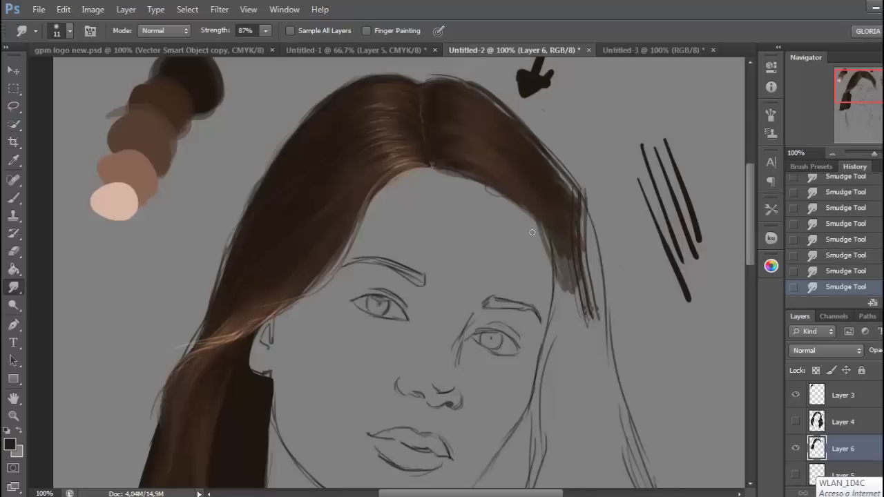
- Switch to the Hard Round 5 pixels brush and try thin flyaway strands along the hair's outer right edge, undoing an unwanted stroke
left_click_drag(867, 78, 863, 72)
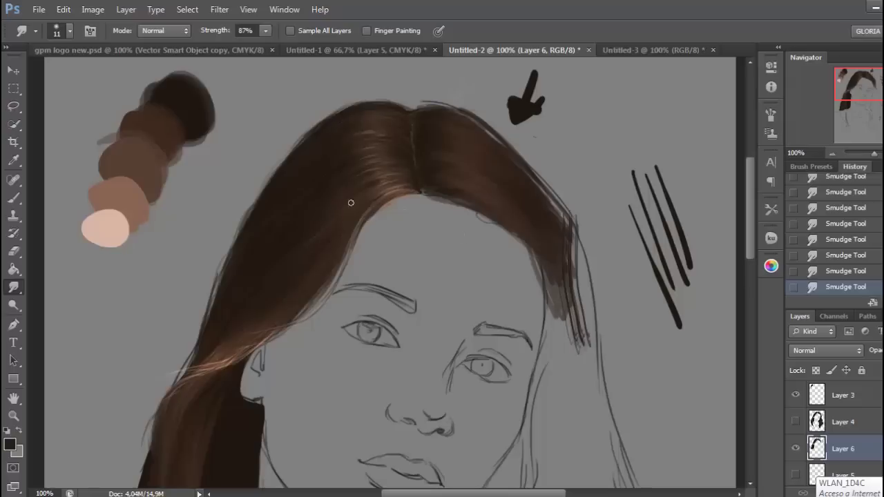
left_click(13, 198)
left_click(60, 30)
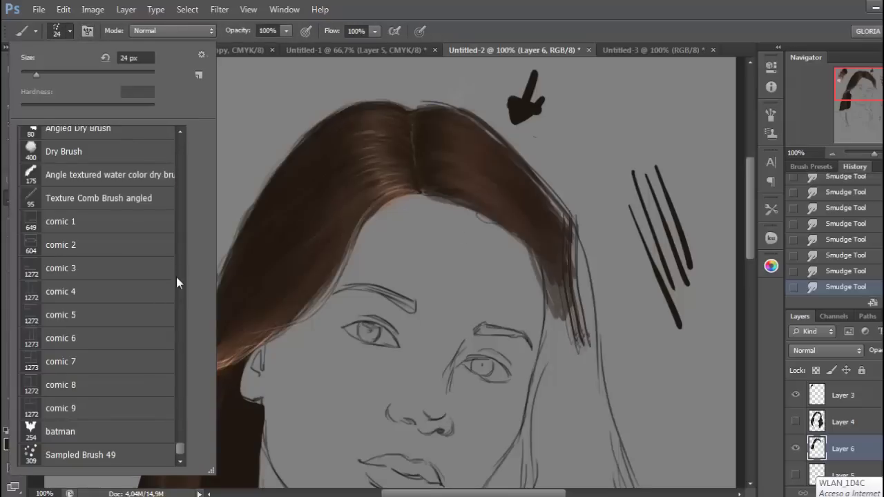
mouse_move(181, 448)
left_mouse_down()
mouse_move(179, 137)
mouse_move(184, 196)
left_mouse_up()
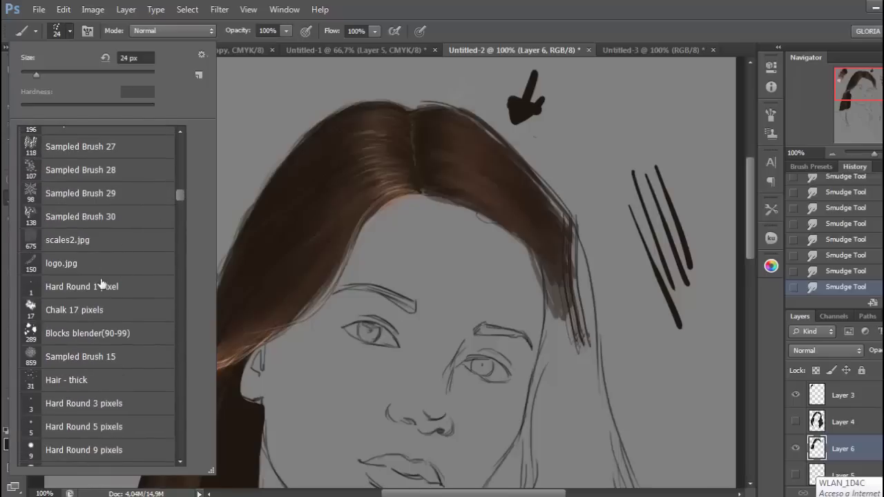
left_click(96, 435)
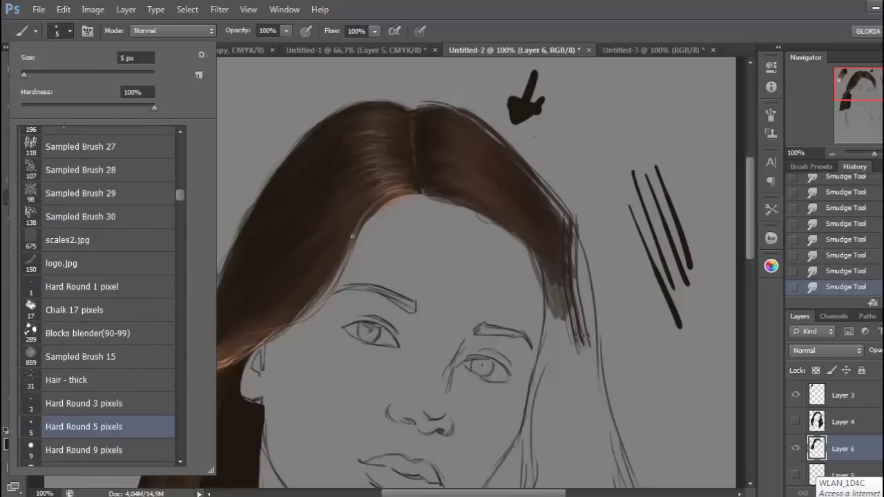
left_click(494, 148)
mouse_move(498, 131)
left_mouse_down()
mouse_move(550, 174)
mouse_move(571, 178)
left_mouse_up()
key("ctrl+z")
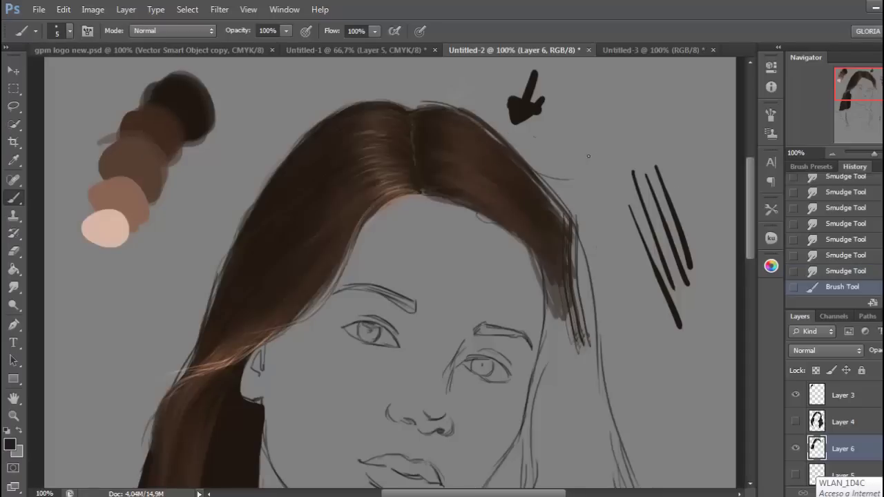
- Set the brush opacity to 50% and draw thin loose strands along the right side of the forehead hairline
left_click_drag(435, 200, 450, 203)
left_click(286, 31)
left_click_drag(254, 46, 251, 46)
mouse_move(439, 200)
left_mouse_down()
mouse_move(510, 235)
mouse_move(463, 207)
mouse_move(525, 254)
mouse_move(449, 207)
mouse_move(529, 245)
mouse_move(462, 207)
mouse_move(496, 233)
mouse_move(455, 213)
mouse_move(486, 220)
mouse_move(570, 282)
left_mouse_up()
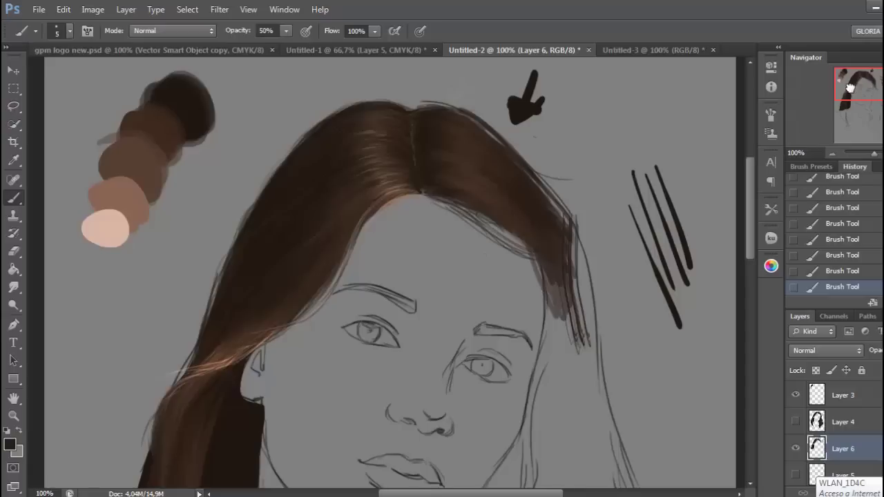
left_click_drag(855, 81, 844, 87)
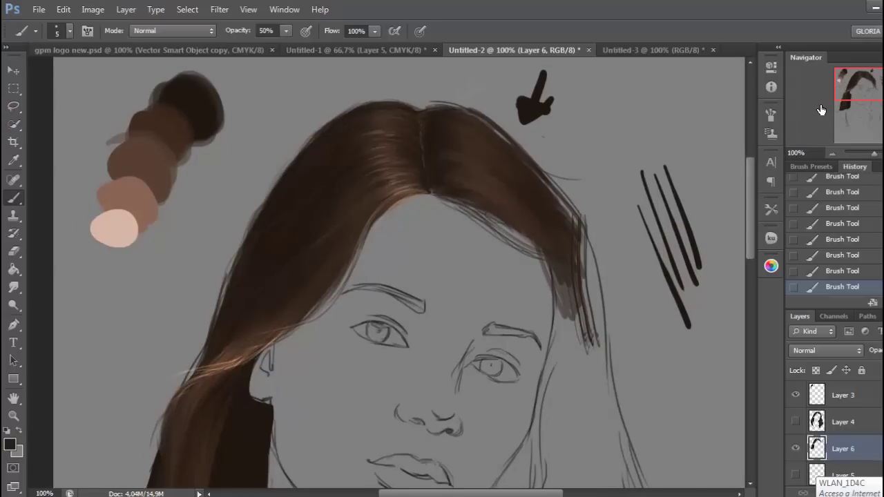